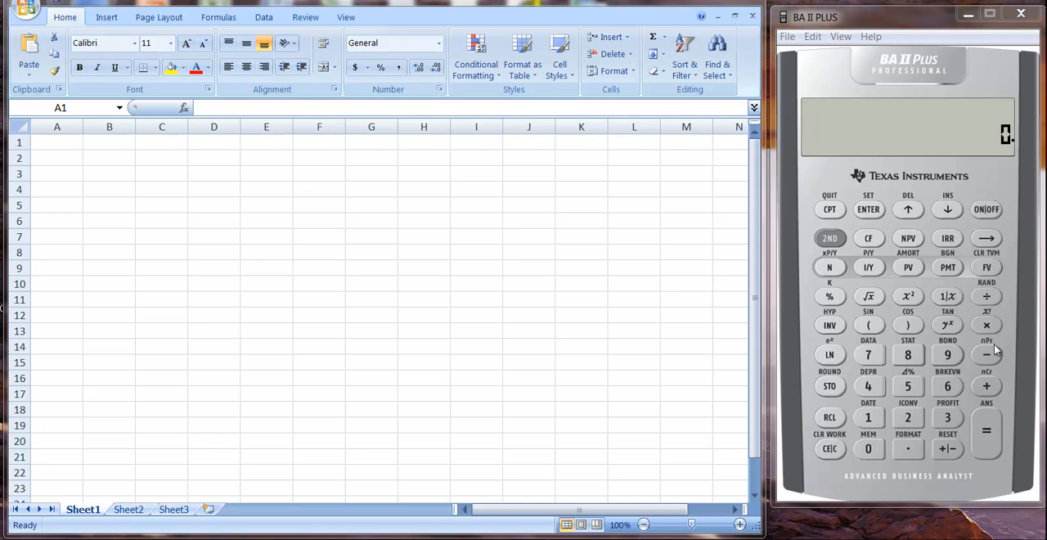
pyautogui.click(735, 15)
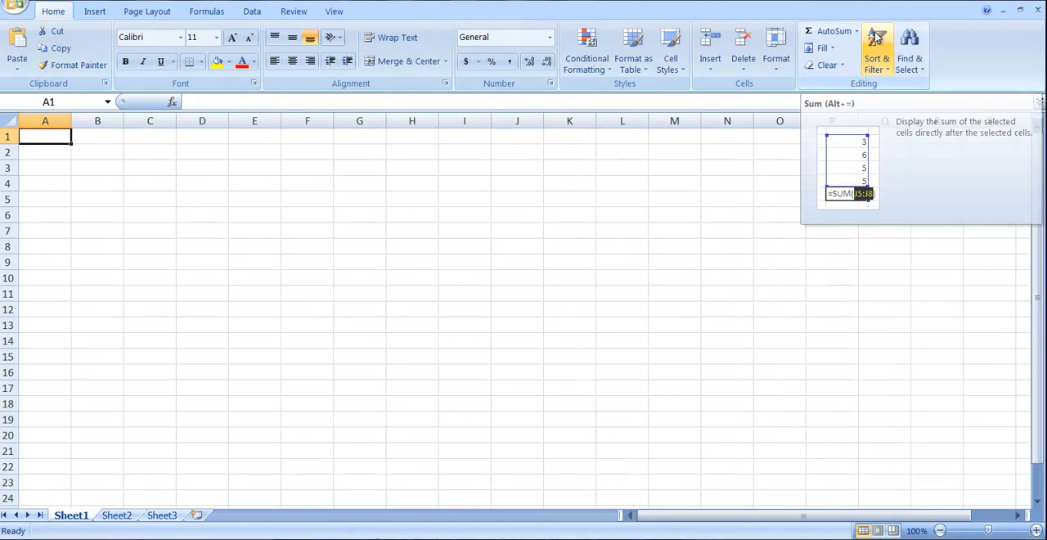
pyautogui.click(1000, 2)
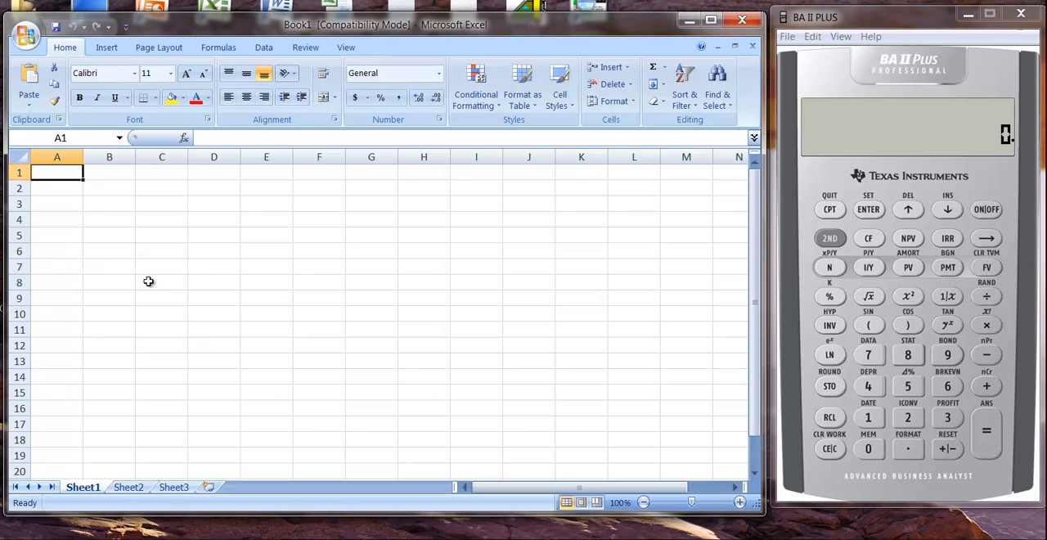
# Bring up the Insert Function dialog for cell A1 and list the functions in the Statistical category
pyautogui.click(665, 67)
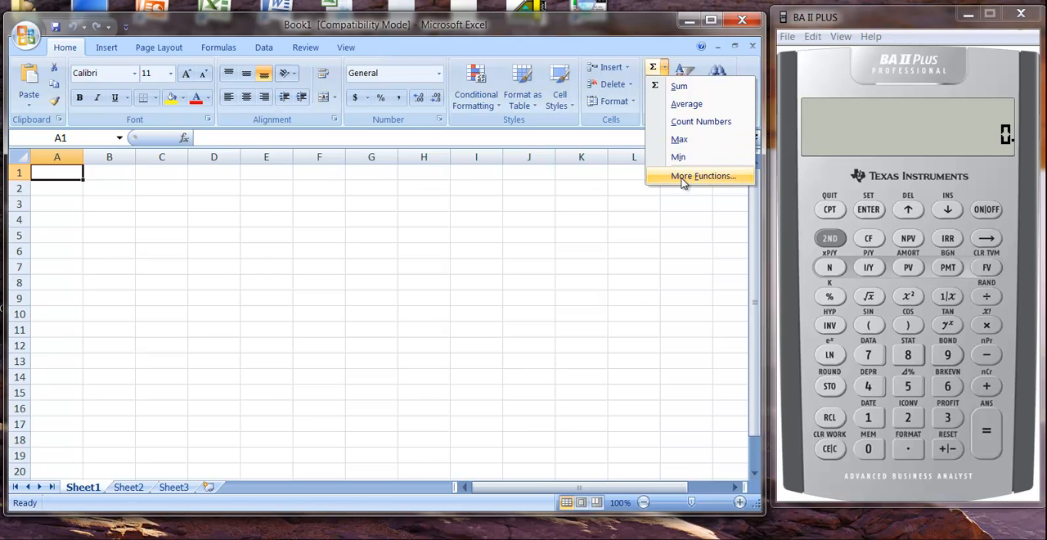
pyautogui.click(684, 178)
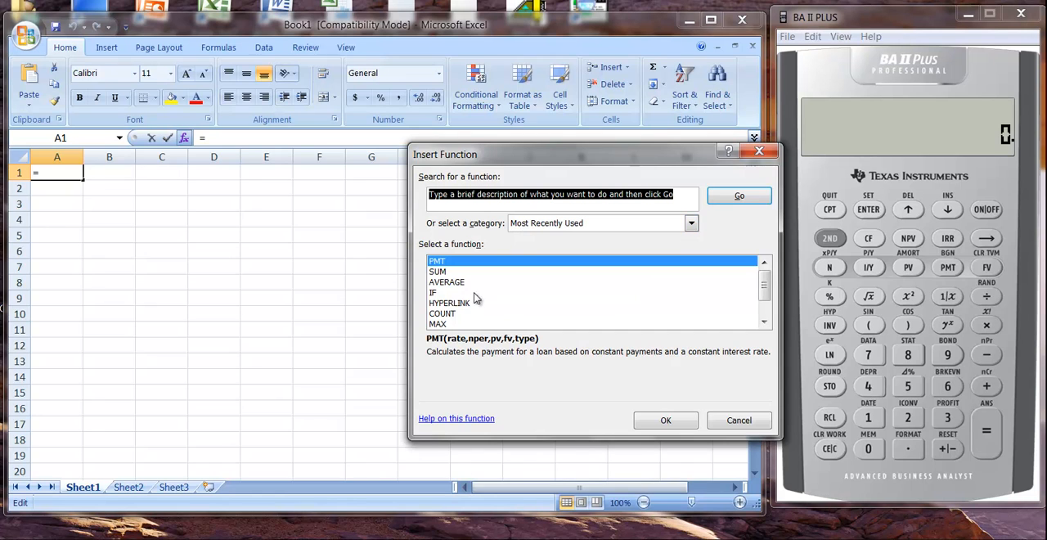
pyautogui.moveTo(767, 294); pyautogui.dragTo(729, 262)
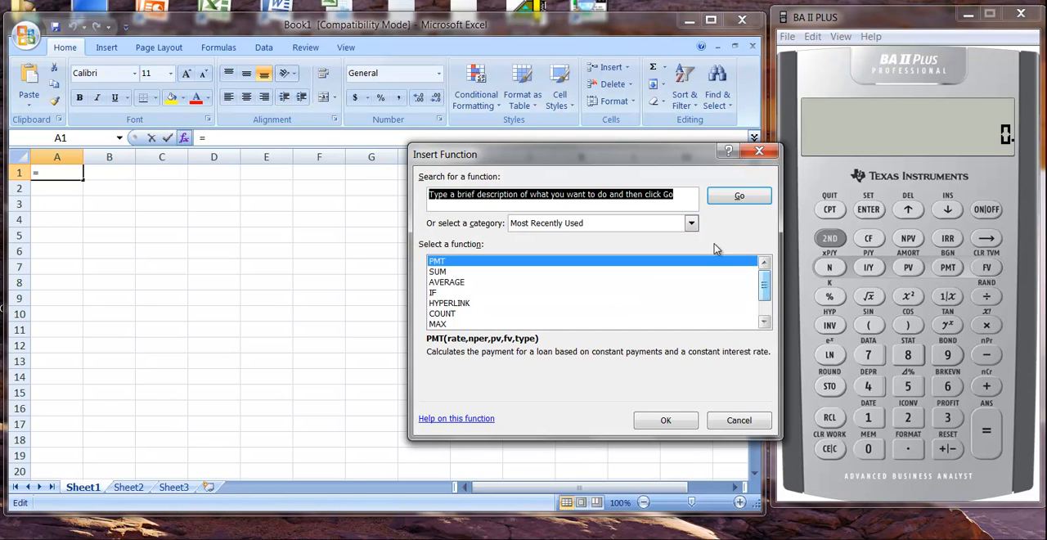
pyautogui.click(691, 223)
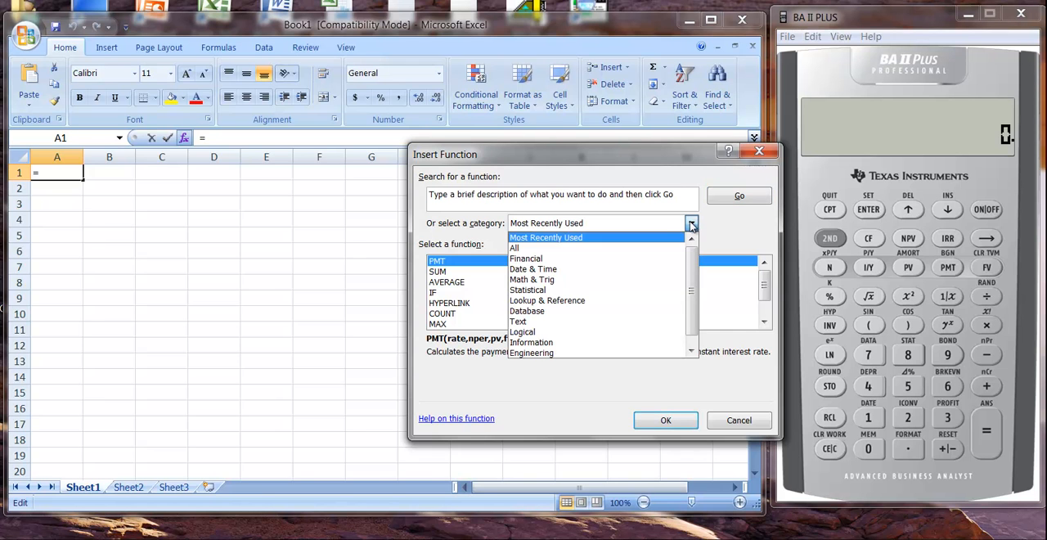
pyautogui.click(540, 290)
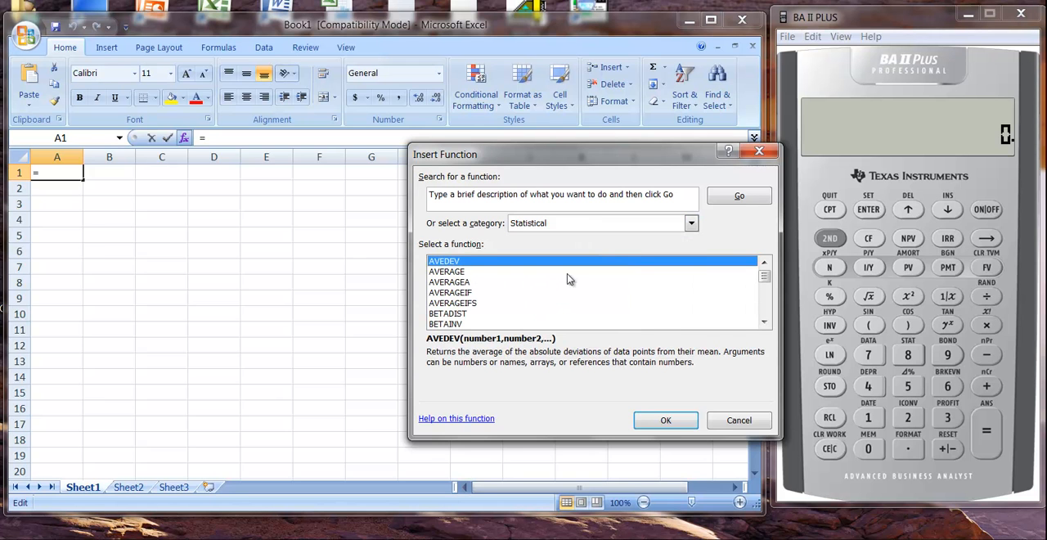
# Find GEOMEAN among the statistical functions, view its argument fields, and cancel without entering anything
pyautogui.moveTo(765, 275); pyautogui.dragTo(764, 288)
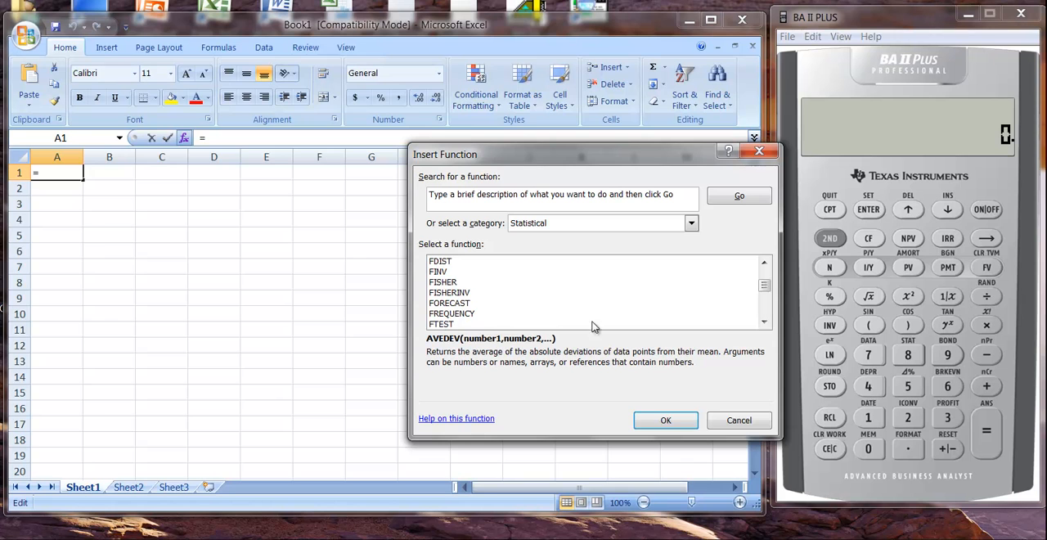
pyautogui.click(767, 323)
pyautogui.click(769, 325)
pyautogui.click(768, 325)
pyautogui.click(768, 325)
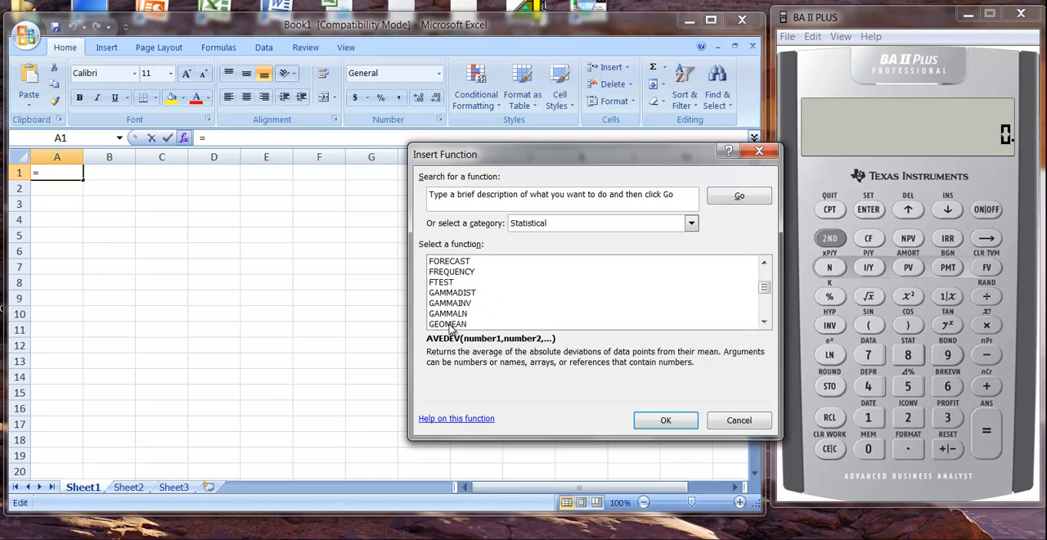
pyautogui.click(452, 325)
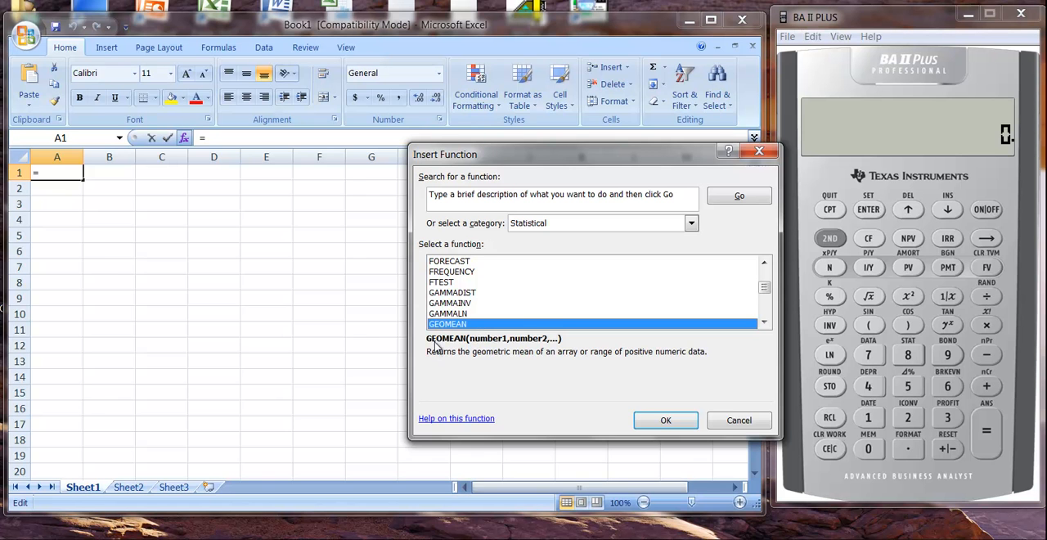
pyautogui.click(666, 419)
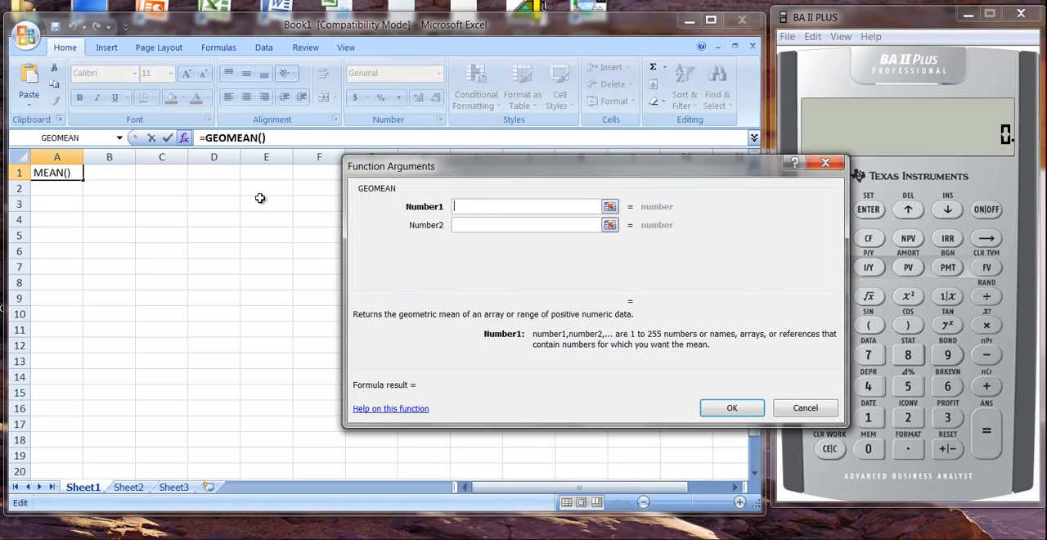
pyautogui.click(802, 414)
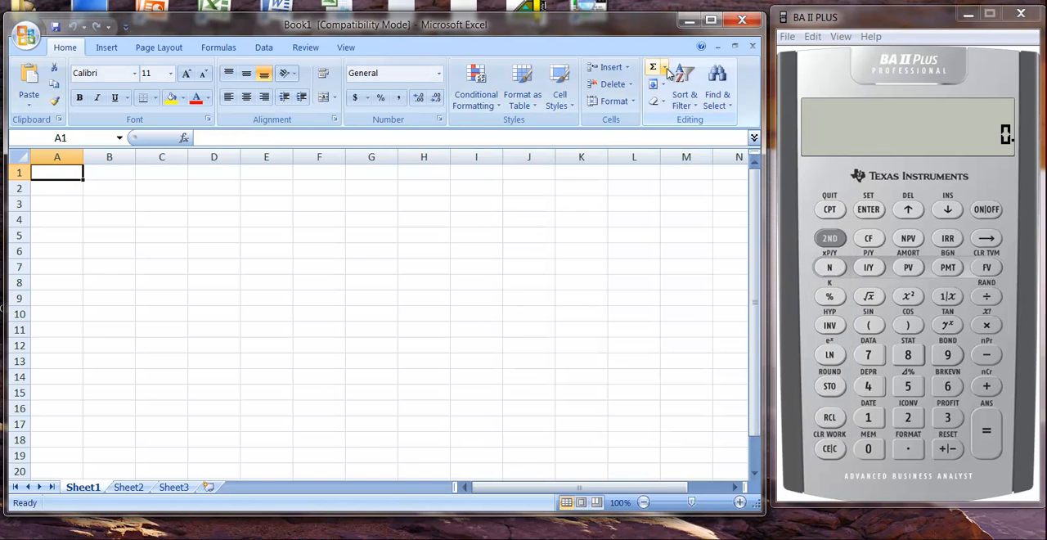
# Reopen Insert Function and select GEOMEAN in the Statistical category to read its syntax and description
pyautogui.click(667, 69)
pyautogui.click(693, 176)
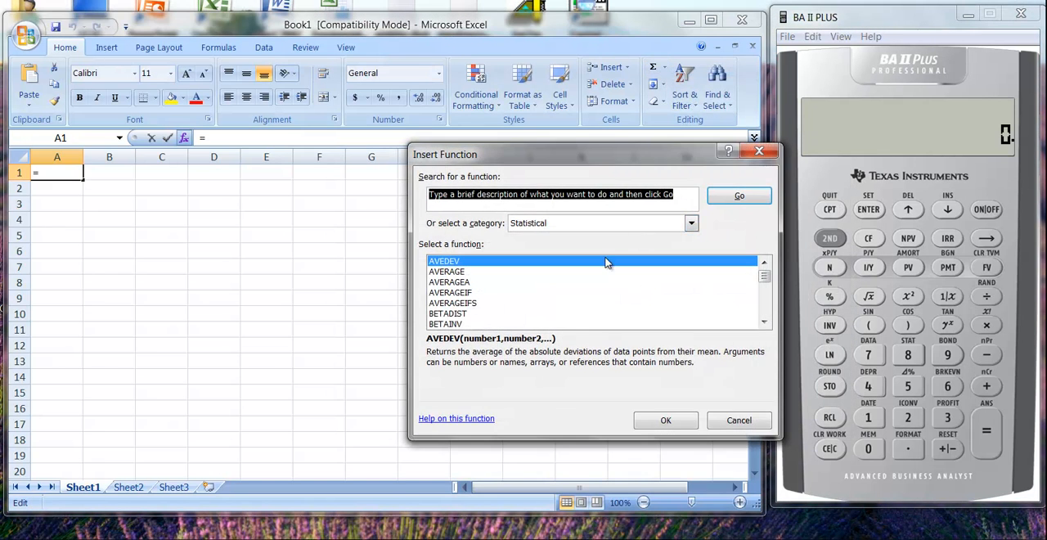
pyautogui.moveTo(764, 277); pyautogui.dragTo(765, 285)
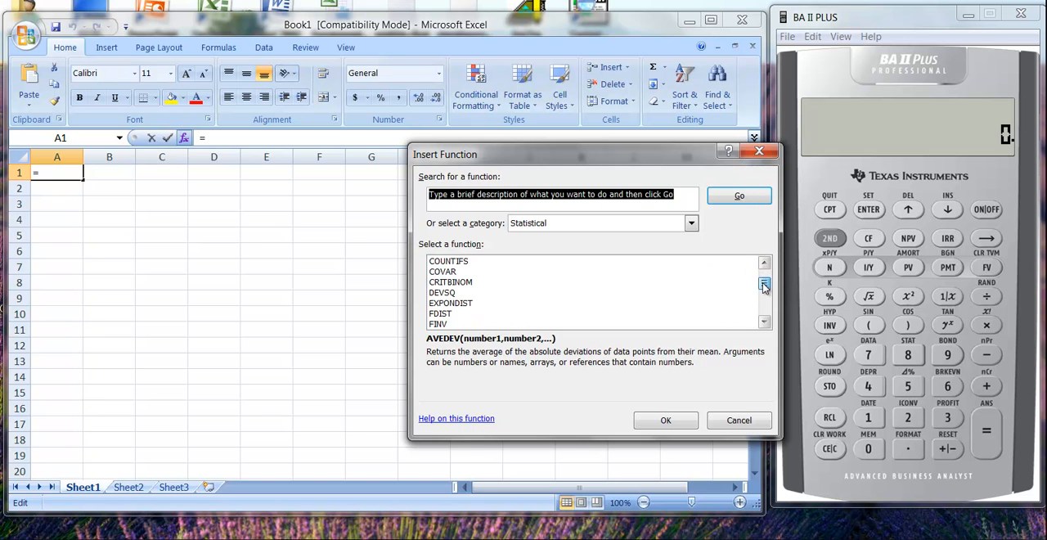
pyautogui.click(764, 321)
pyautogui.moveTo(765, 324); pyautogui.dragTo(766, 324)
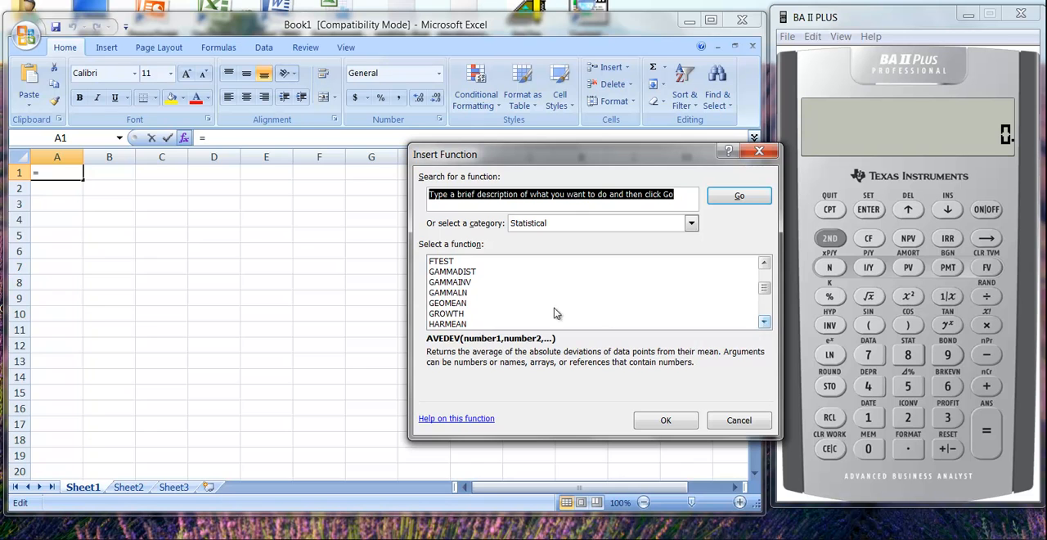
pyautogui.click(455, 304)
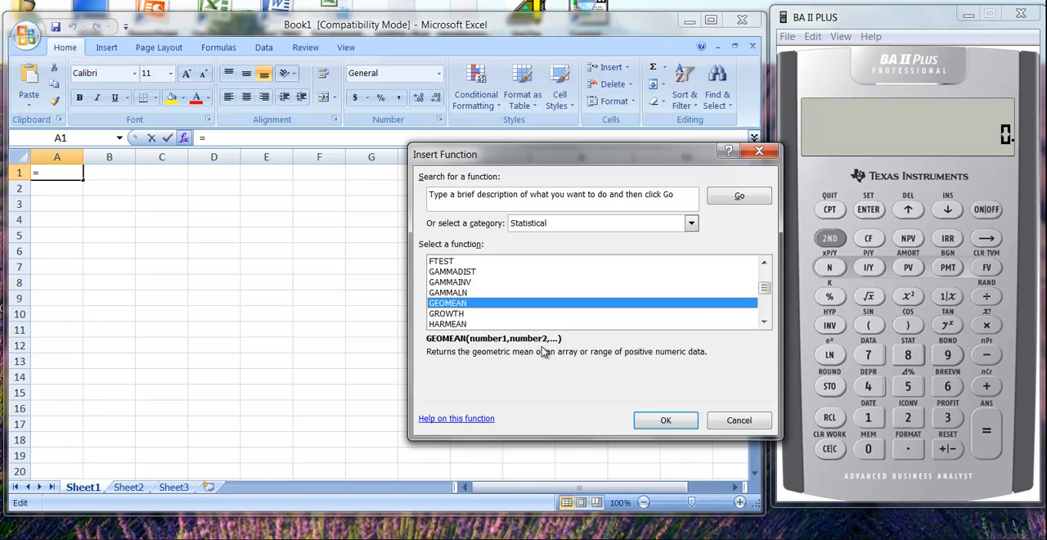
# Switch the function category to Financial and select FV to read its arguments and description
pyautogui.click(692, 223)
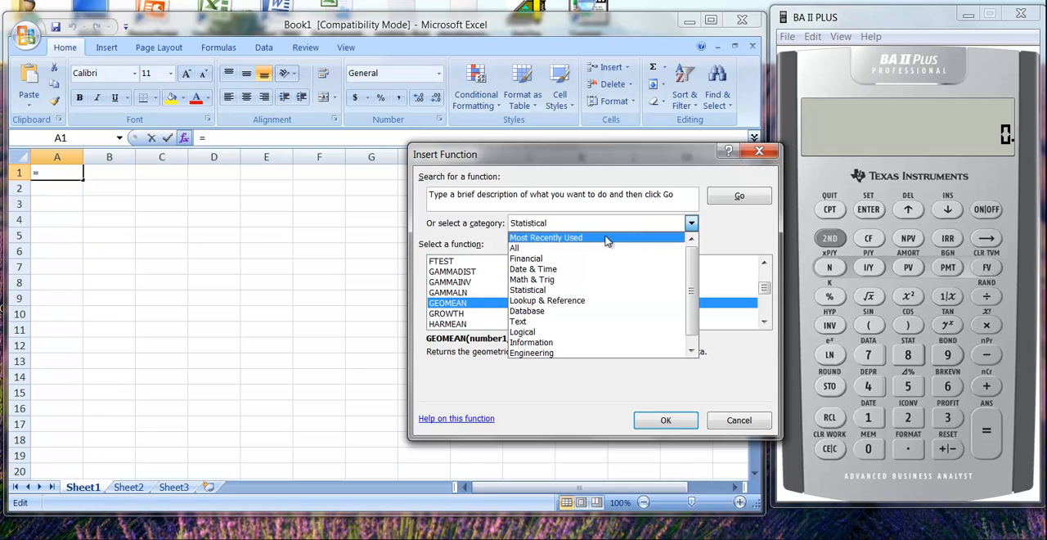
pyautogui.click(533, 260)
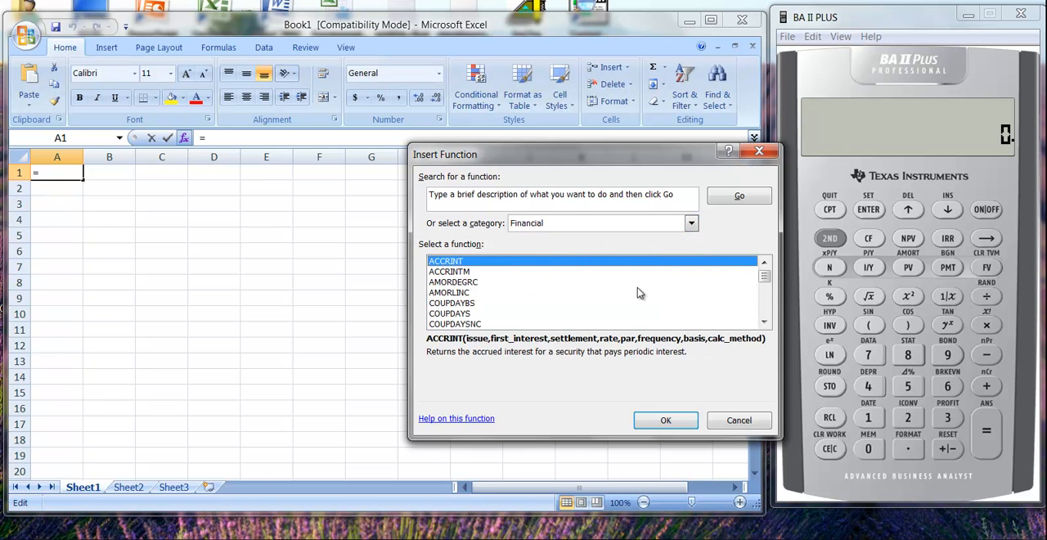
pyautogui.click(765, 321)
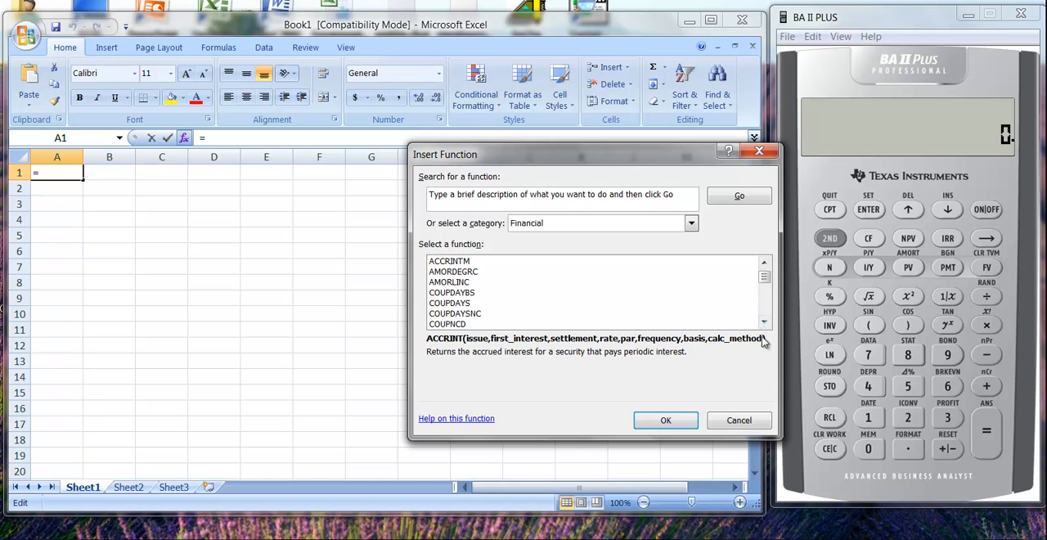
pyautogui.click(763, 324)
pyautogui.click(763, 323)
pyautogui.click(764, 324)
pyautogui.click(764, 323)
pyautogui.click(763, 324)
pyautogui.click(764, 323)
pyautogui.click(764, 323)
pyautogui.click(763, 323)
pyautogui.click(763, 323)
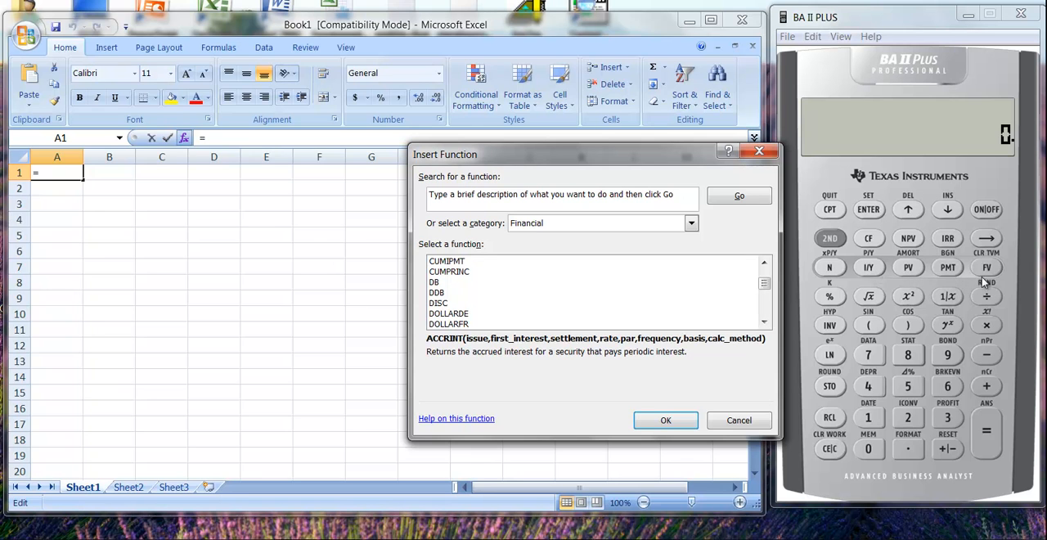
pyautogui.click(764, 323)
pyautogui.click(765, 323)
pyautogui.click(765, 323)
pyautogui.click(765, 323)
pyautogui.click(765, 323)
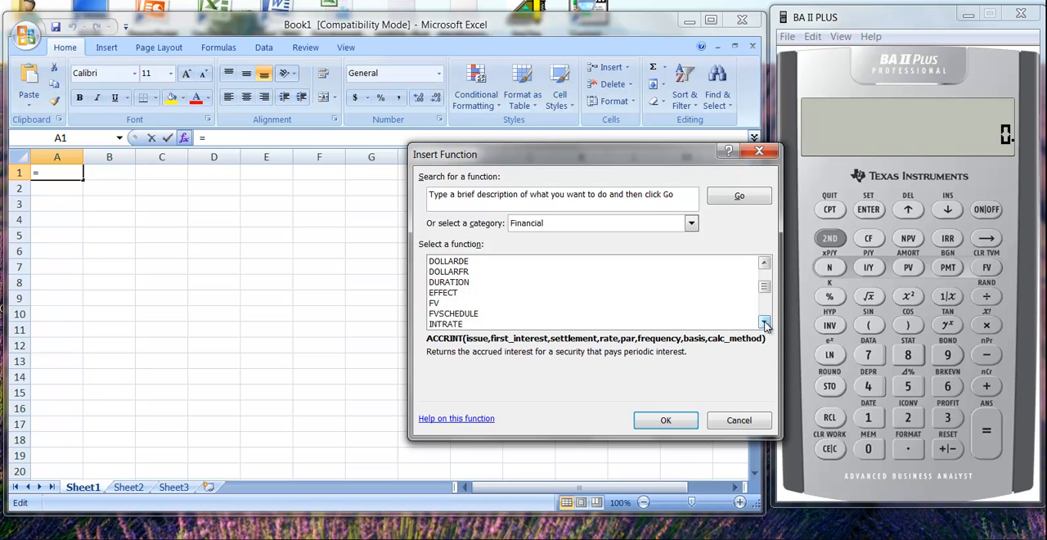
pyautogui.click(438, 304)
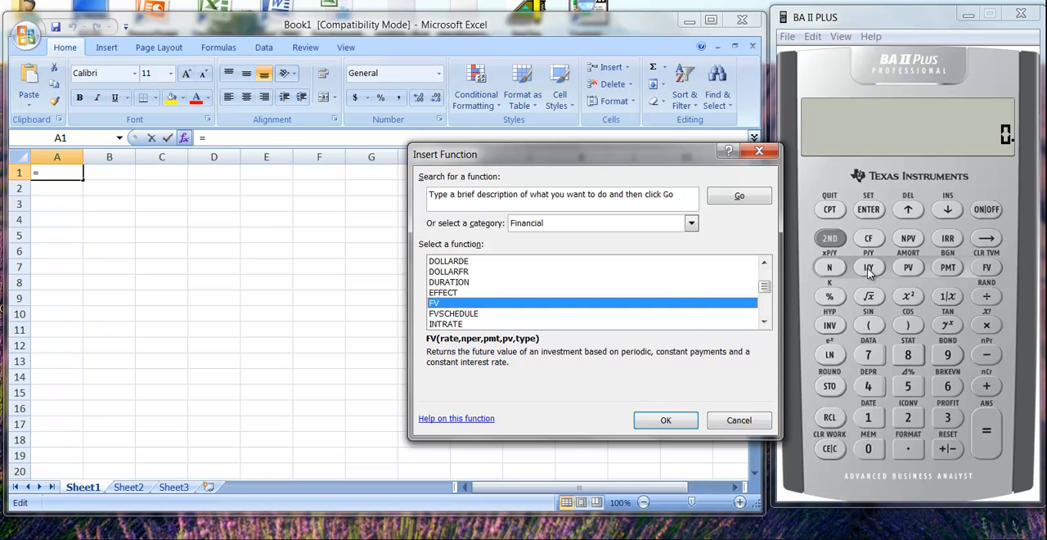
# Store 8 as I/Y on the BA II Plus calculator and clear its display, and cancel Excel's Insert Function dialog
pyautogui.click(909, 359)
pyautogui.click(867, 268)
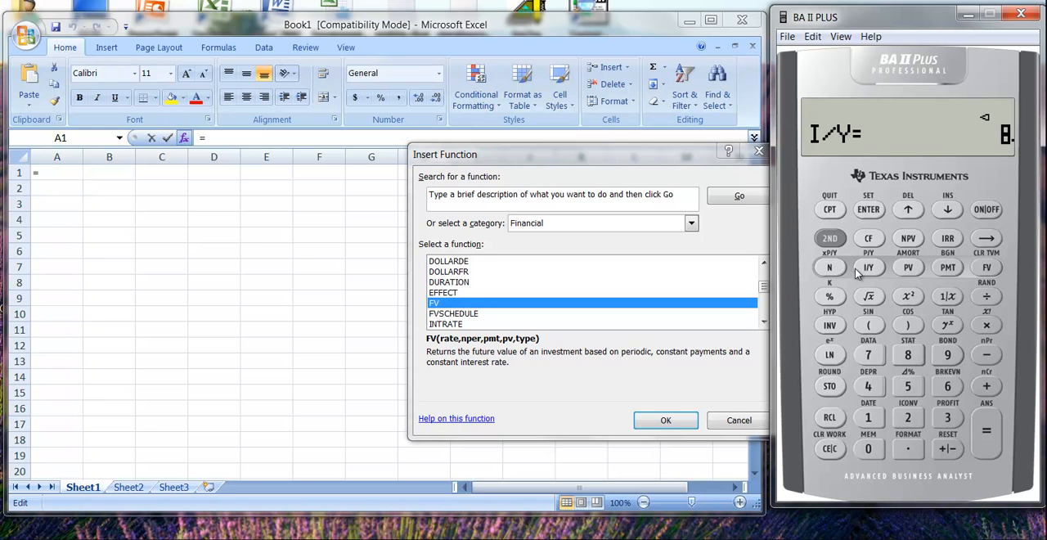
pyautogui.click(820, 451)
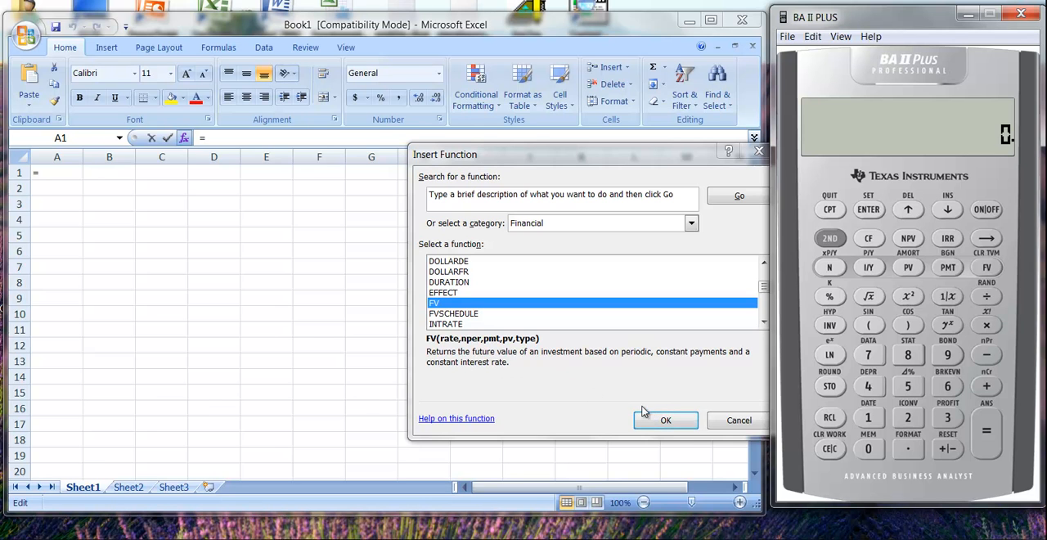
pyautogui.click(739, 421)
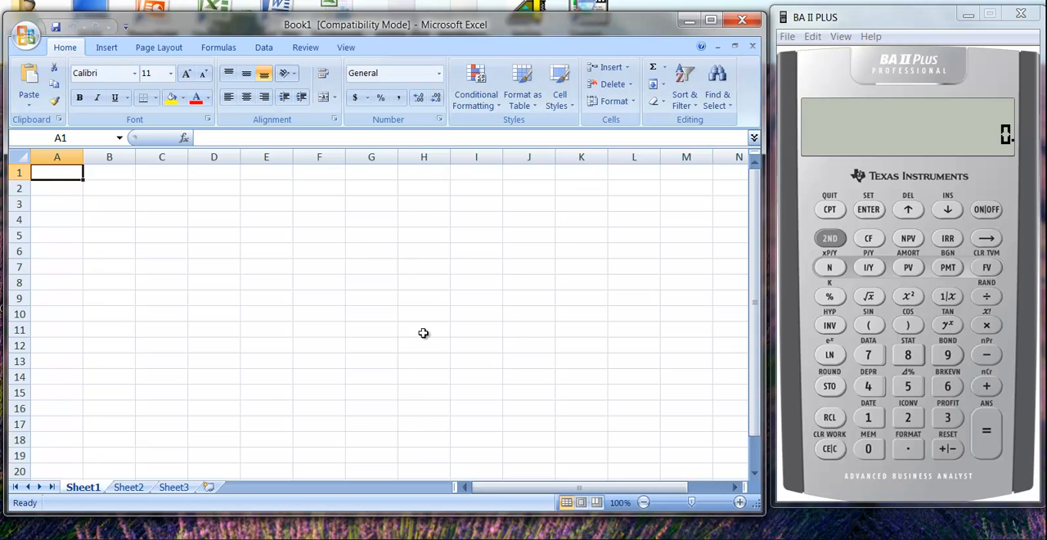
pyautogui.write('PV')
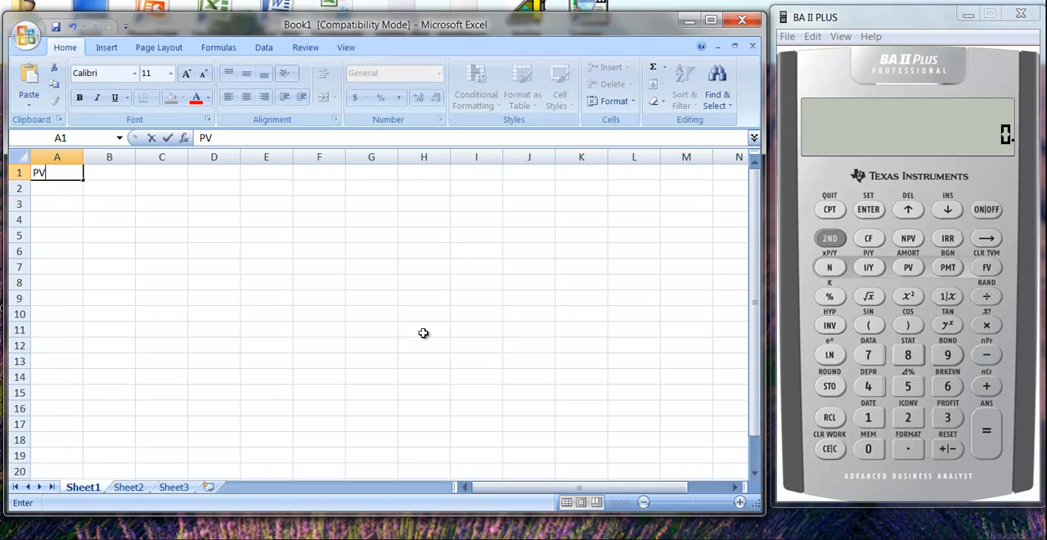
pyautogui.press('Return')
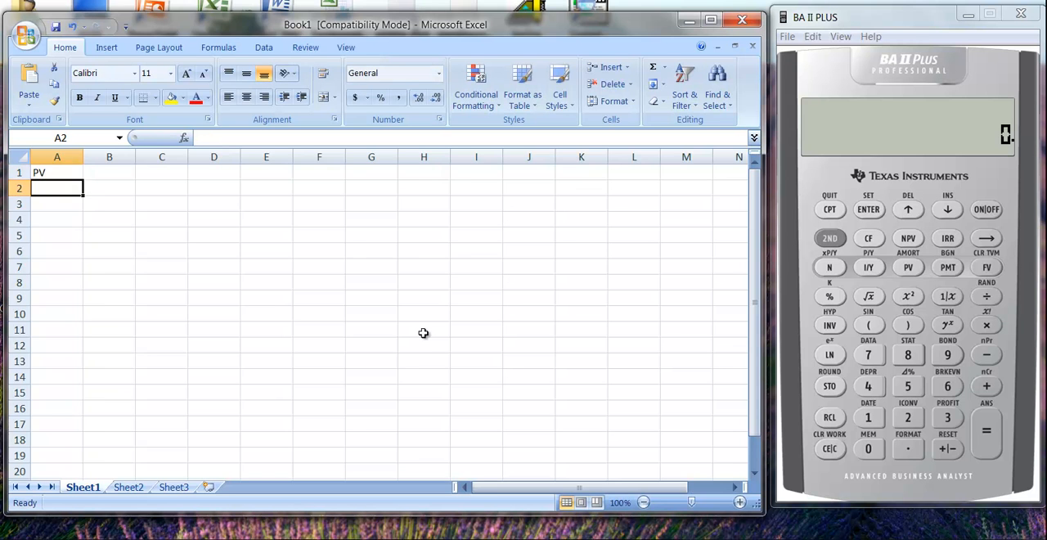
pyautogui.write('F')
pyautogui.press('BackSpace')
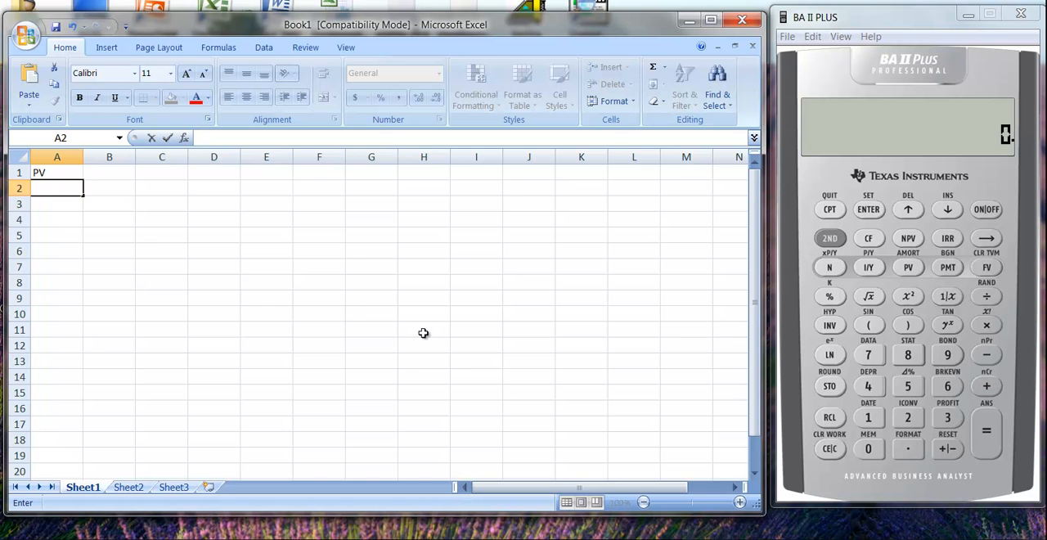
pyautogui.press('Up')
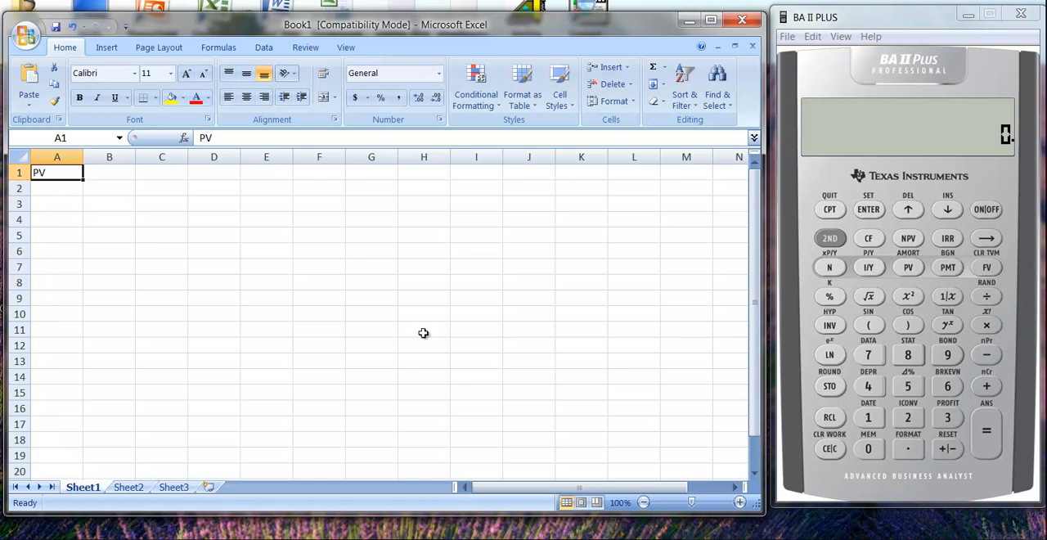
# Enter the label FV in cell A1 and the amount 1,000 in cell B1
pyautogui.write('FV')
pyautogui.press('Tab')
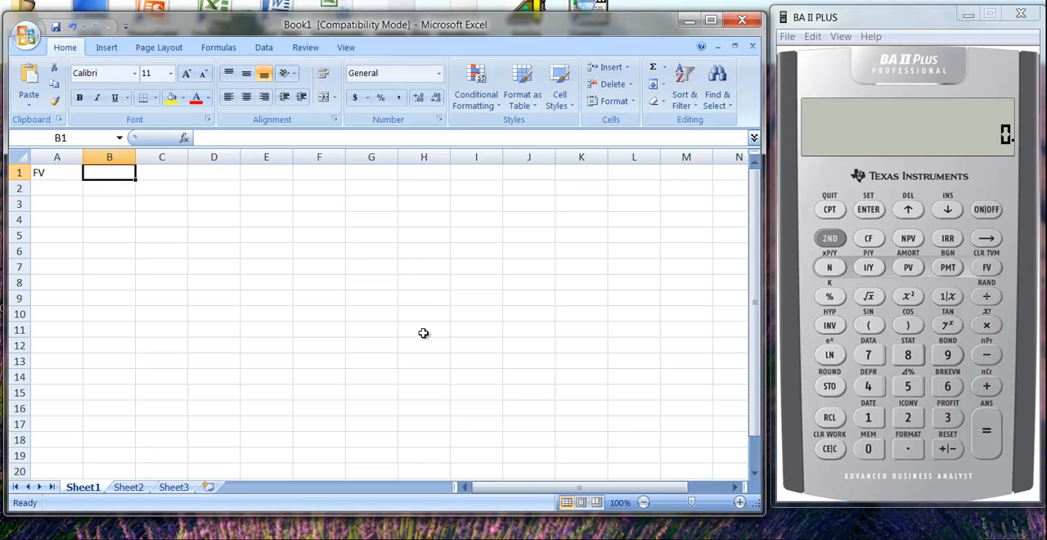
pyautogui.write('1,000')
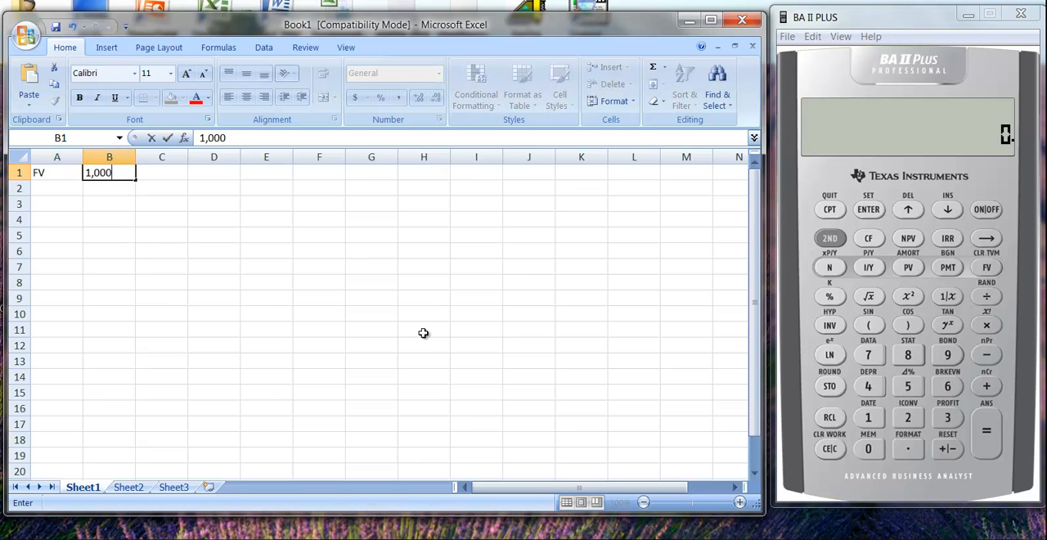
pyautogui.press('Return')
# Enter the label rate in cell A2 and the value 8% in cell B2
pyautogui.press('Left')
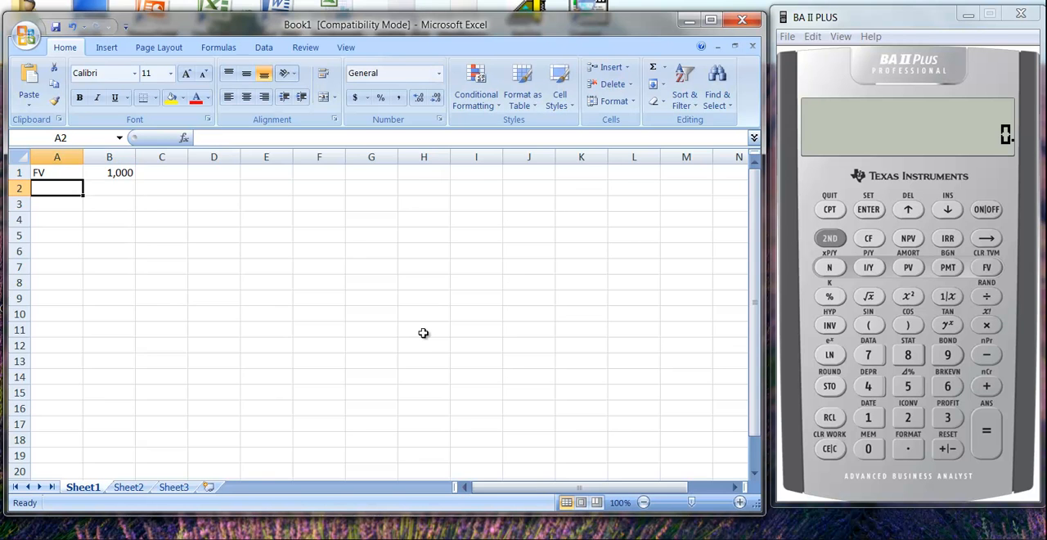
pyautogui.write('rate')
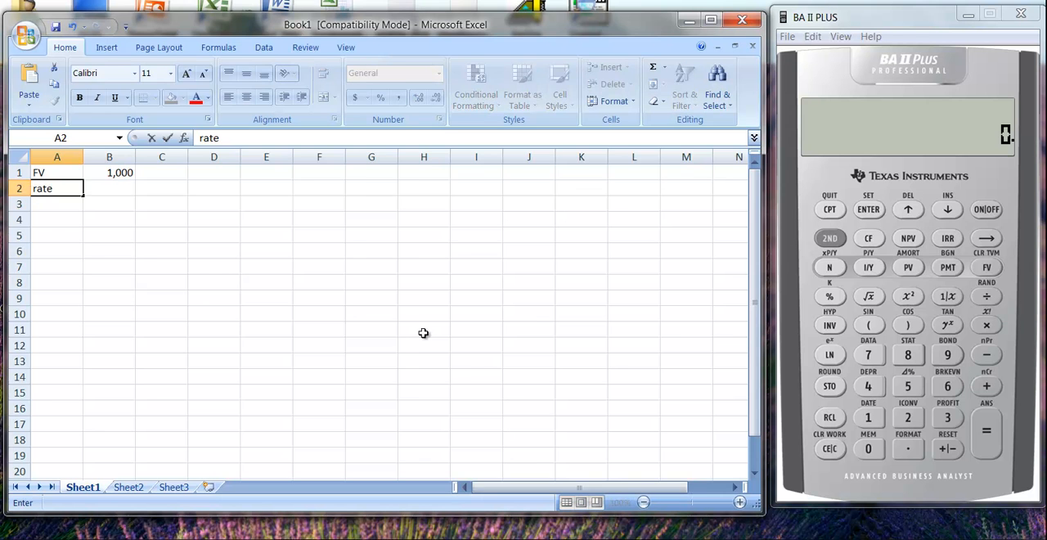
pyautogui.press('Tab')
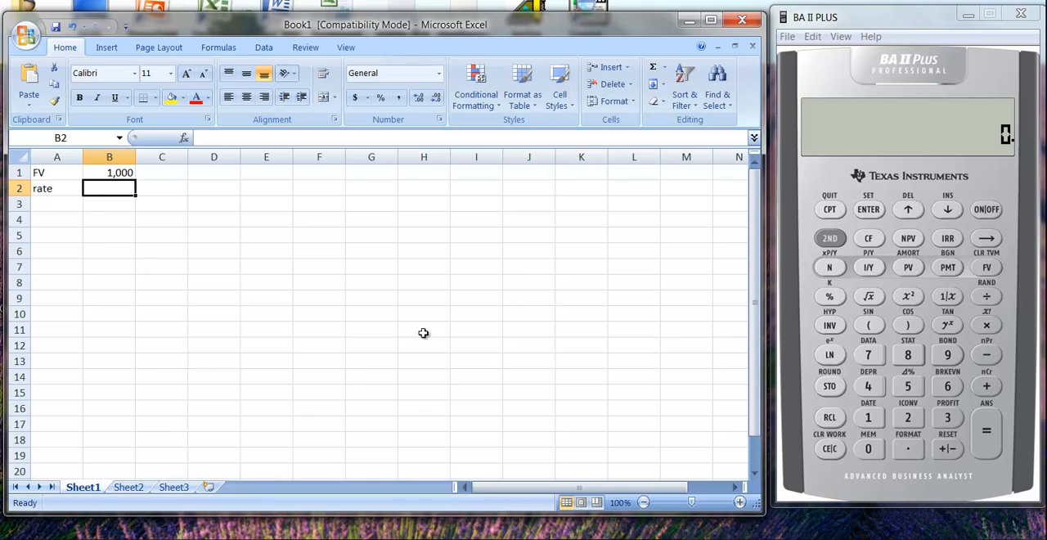
pyautogui.write('8%')
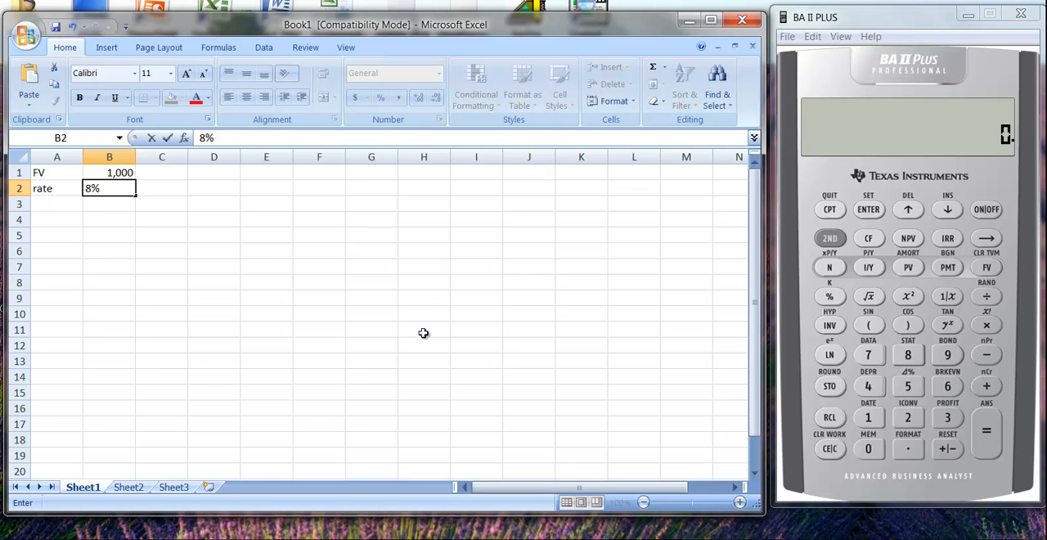
pyautogui.press('Return')
# Enter the label nper in cell A3 with 10 in cell B3, and the label PV in cell A4
pyautogui.press('Left')
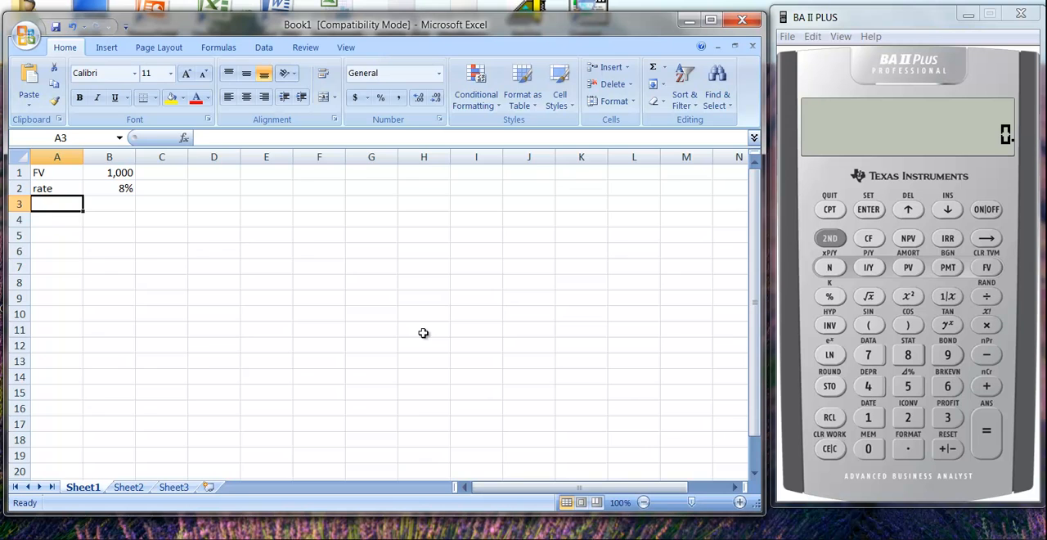
pyautogui.write('nper')
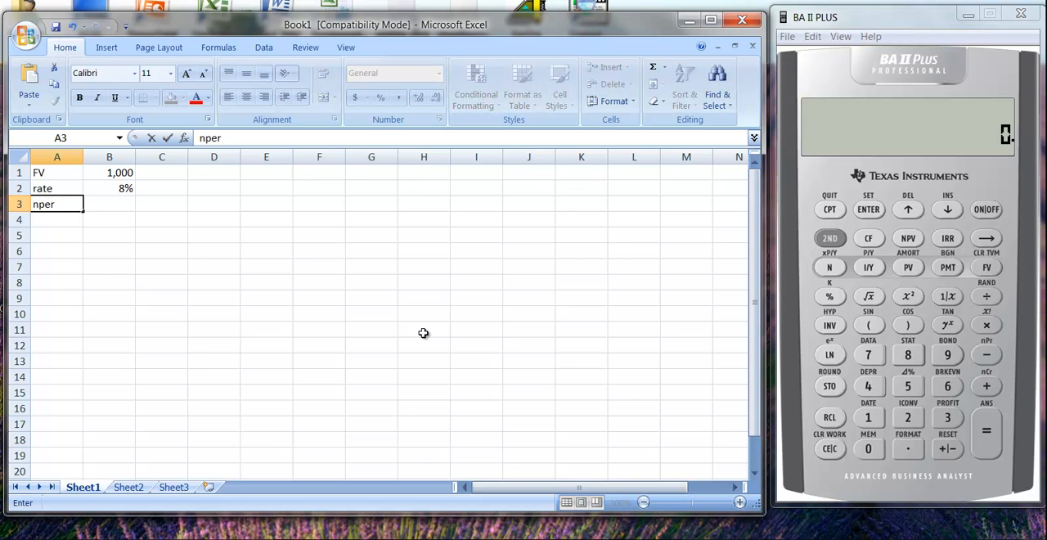
pyautogui.press('Tab')
pyautogui.write('10')
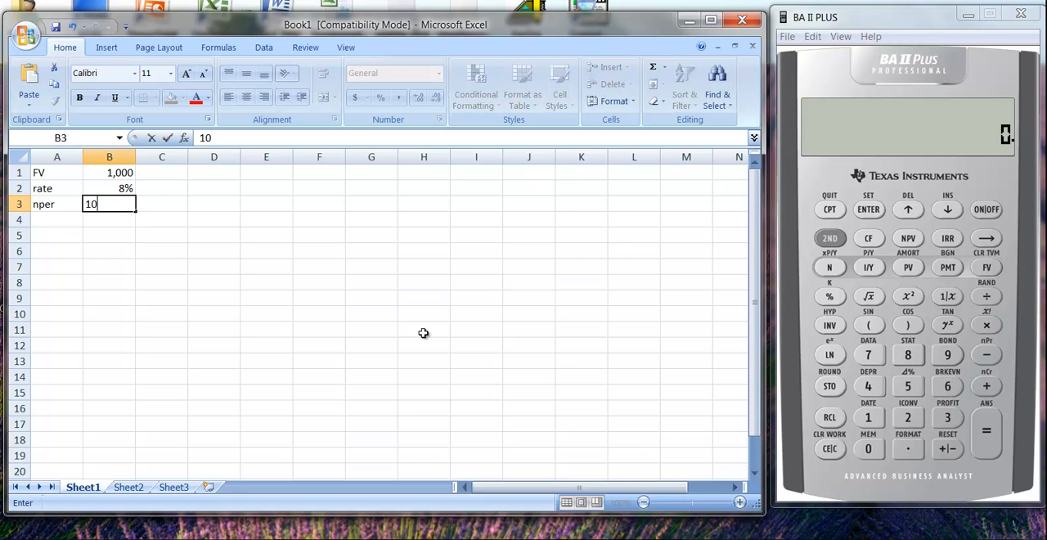
pyautogui.press('Return')
pyautogui.press('Left')
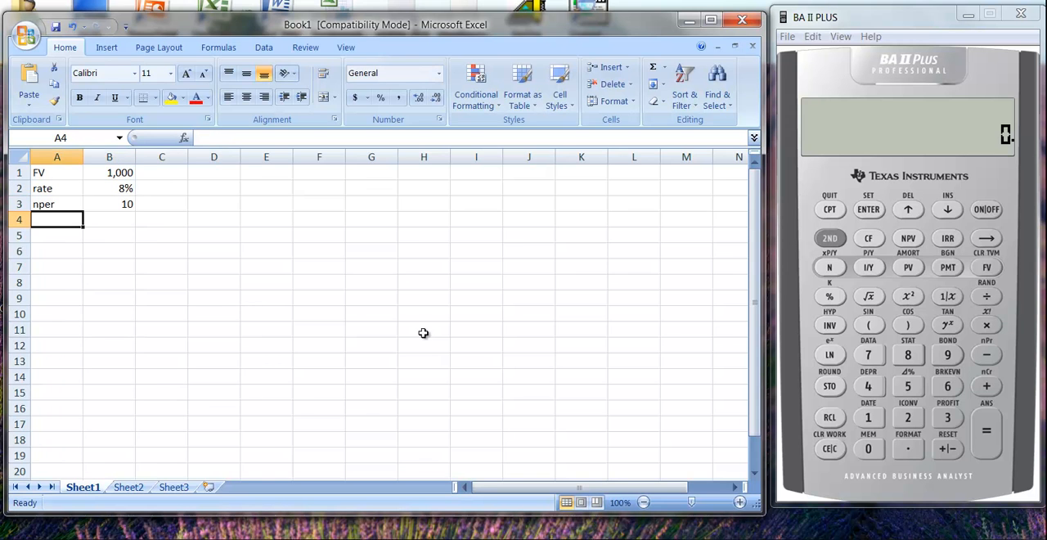
pyautogui.write('PV')
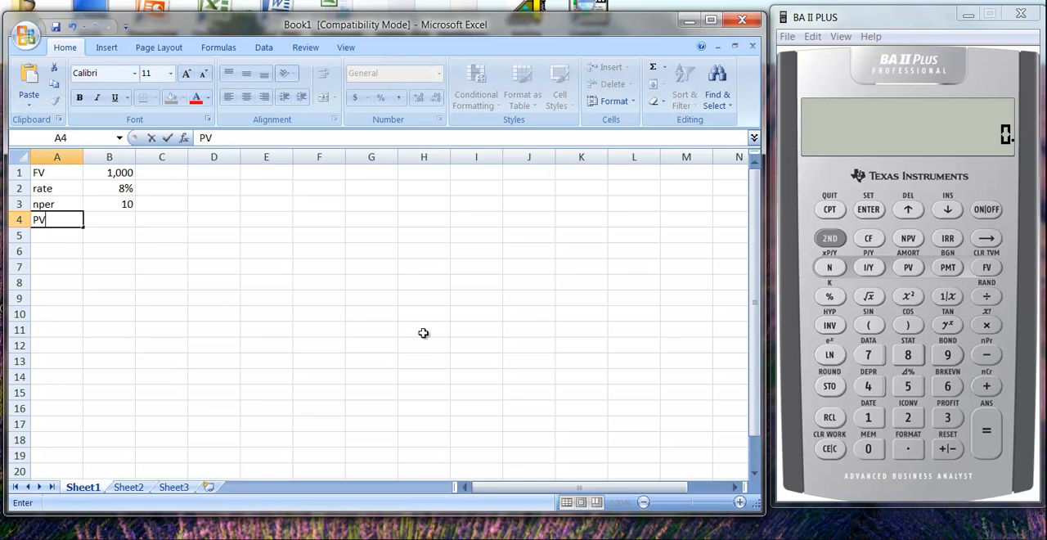
pyautogui.press('Tab')
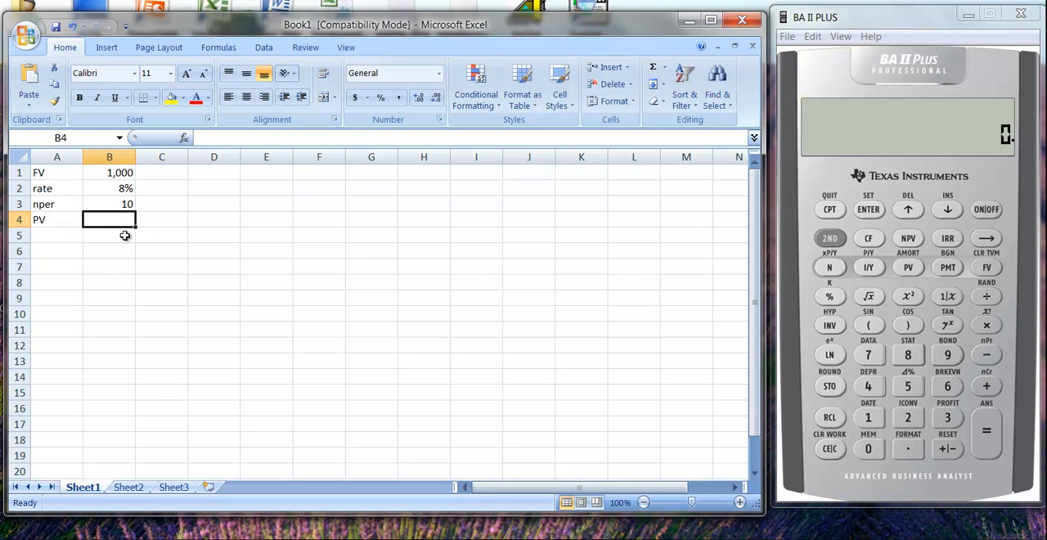
pyautogui.write('=fv')
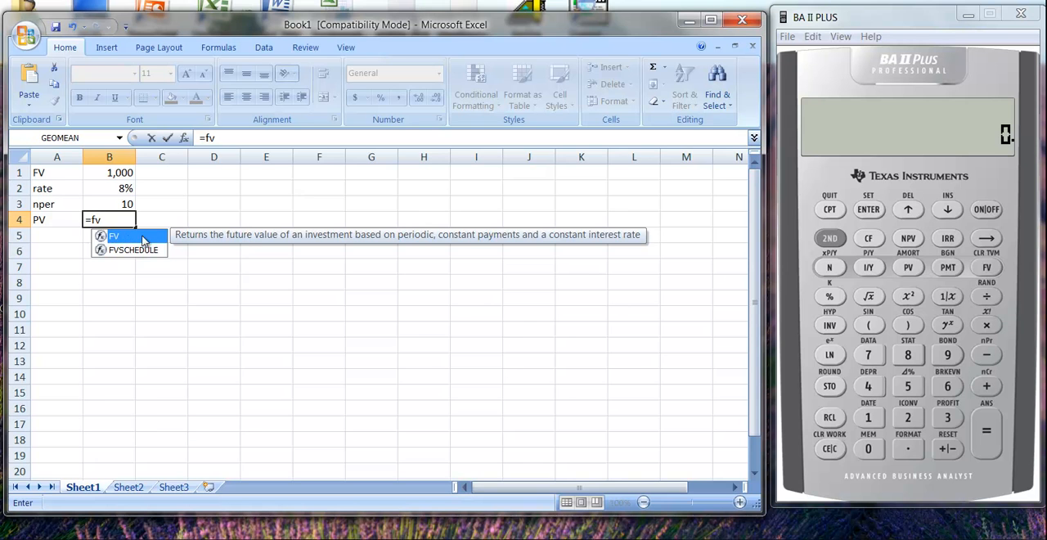
pyautogui.write('(')
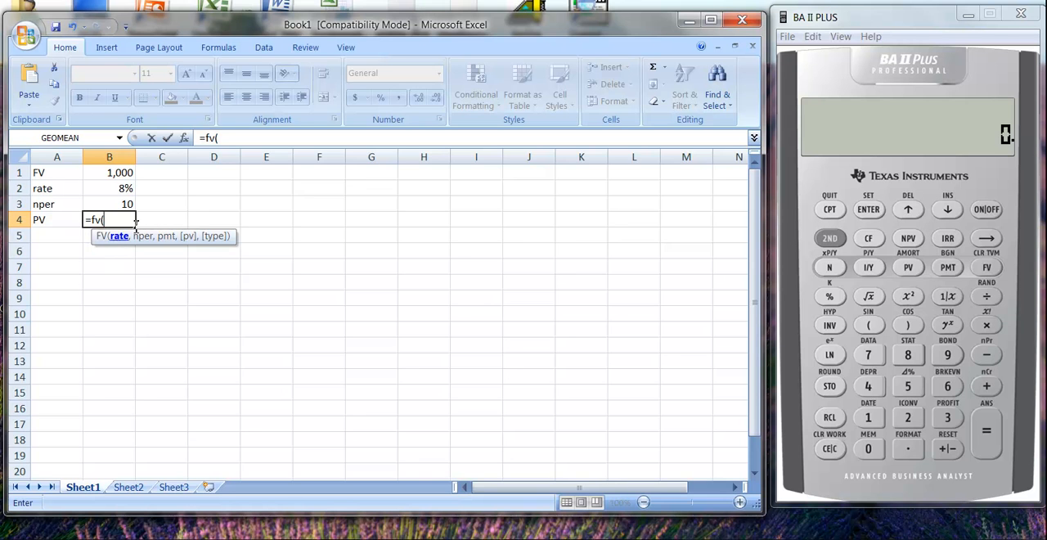
pyautogui.press('BackSpace')
pyautogui.press('BackSpace')
pyautogui.press('BackSpace')
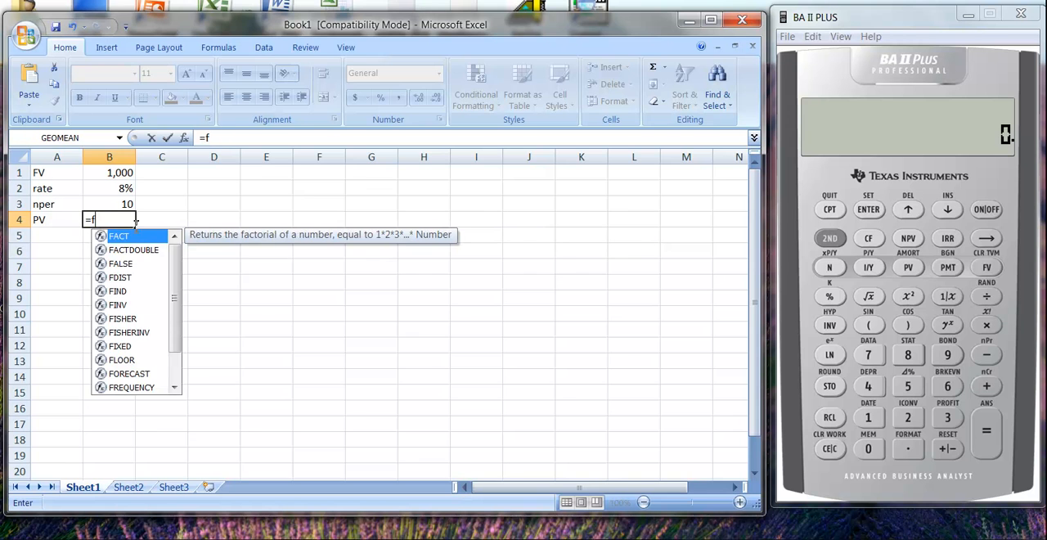
# Enter the formula =PV(B2,B3,B1) in cell B4, using the rate, the number of periods and the amount in B1
pyautogui.write('pv(')
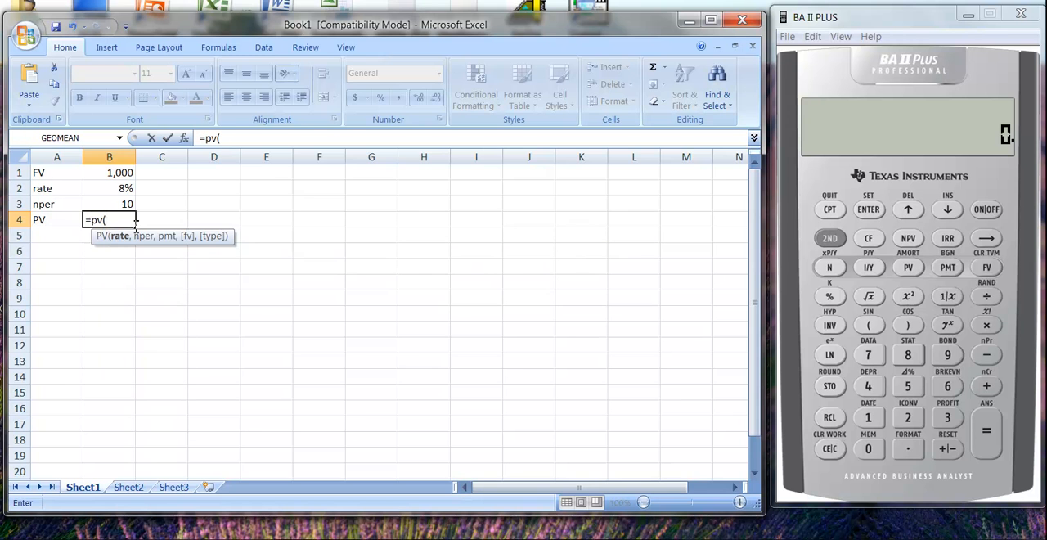
pyautogui.write('b')
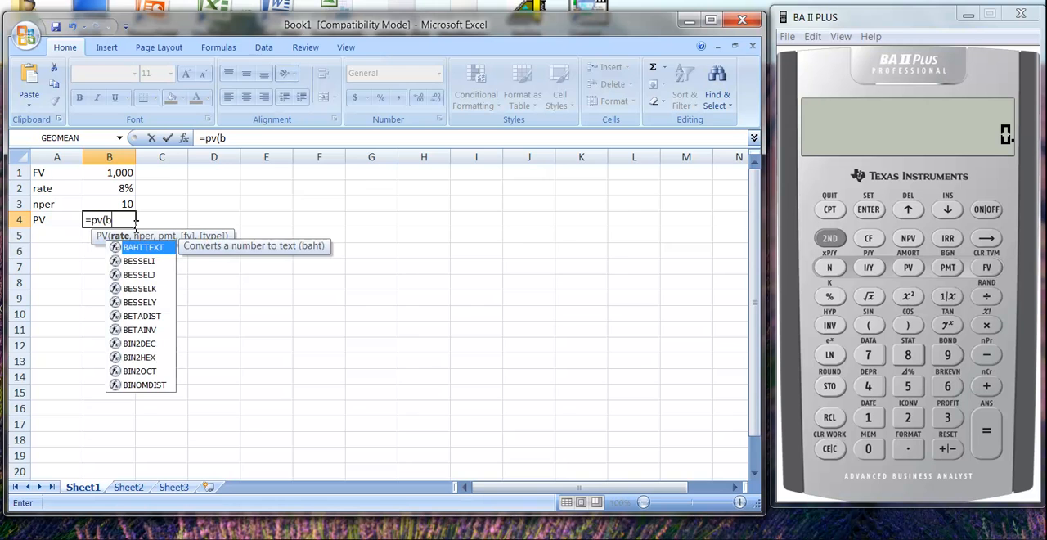
pyautogui.write('2')
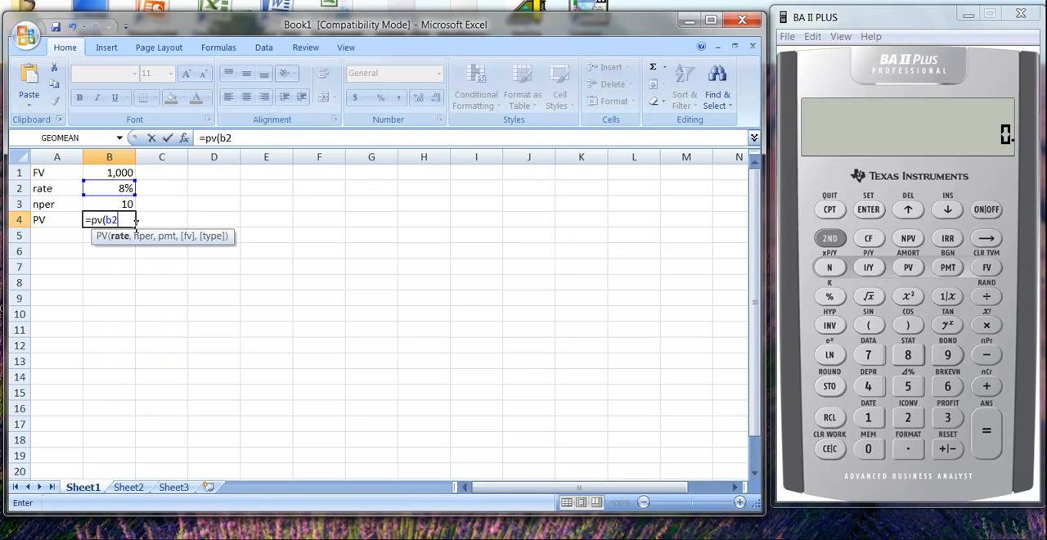
pyautogui.write(',b')
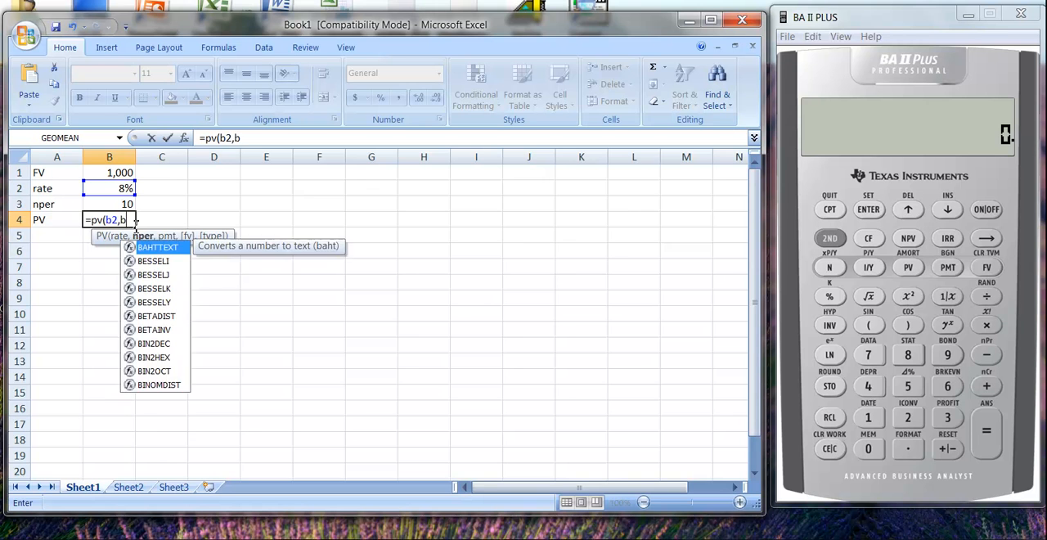
pyautogui.write('3,')
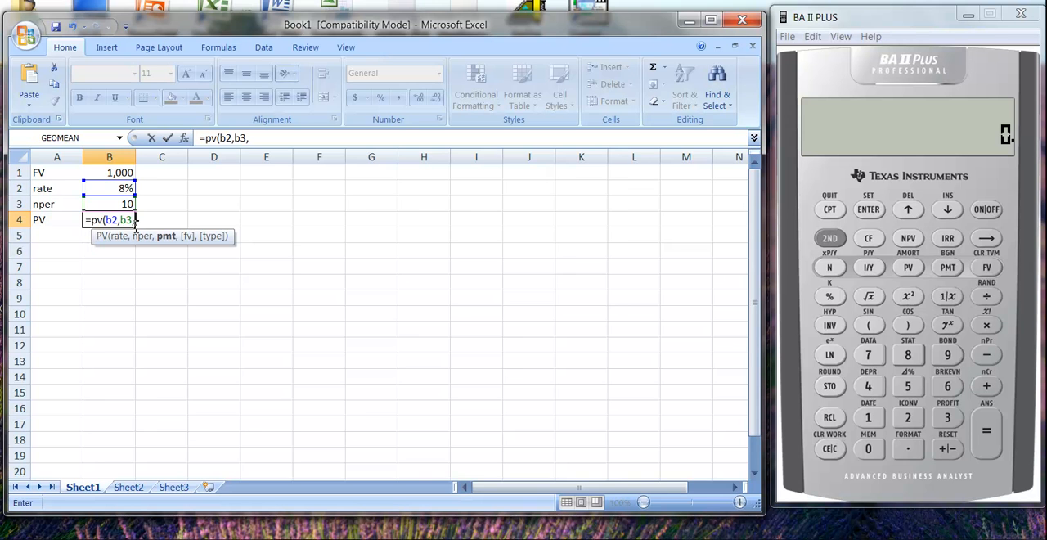
pyautogui.write('b1)')
pyautogui.press('Return')
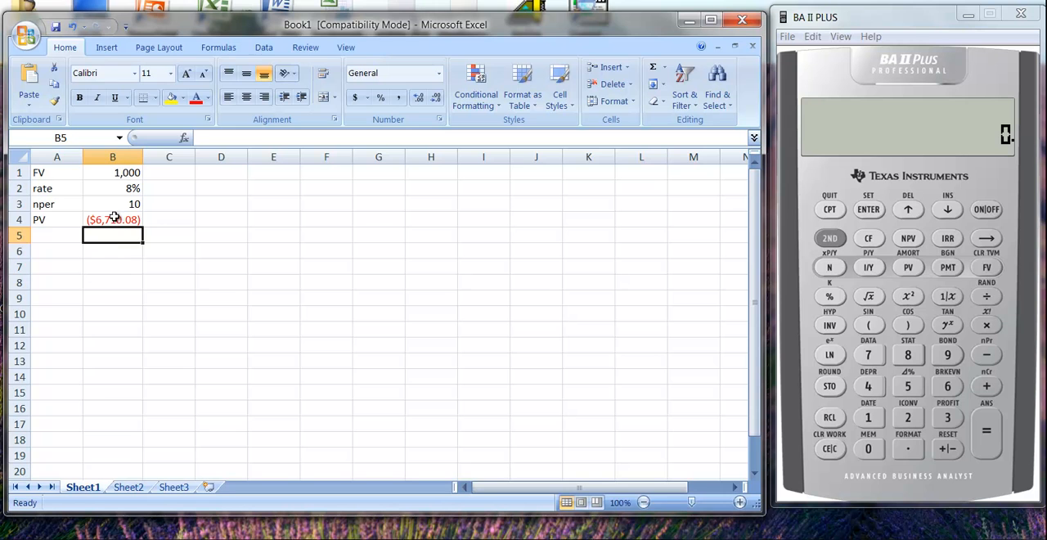
# Replace the formula in cell B4 with =PV(B2,B3,0,B1), using 0 as the payment and B1 as the future value
pyautogui.click(115, 219)
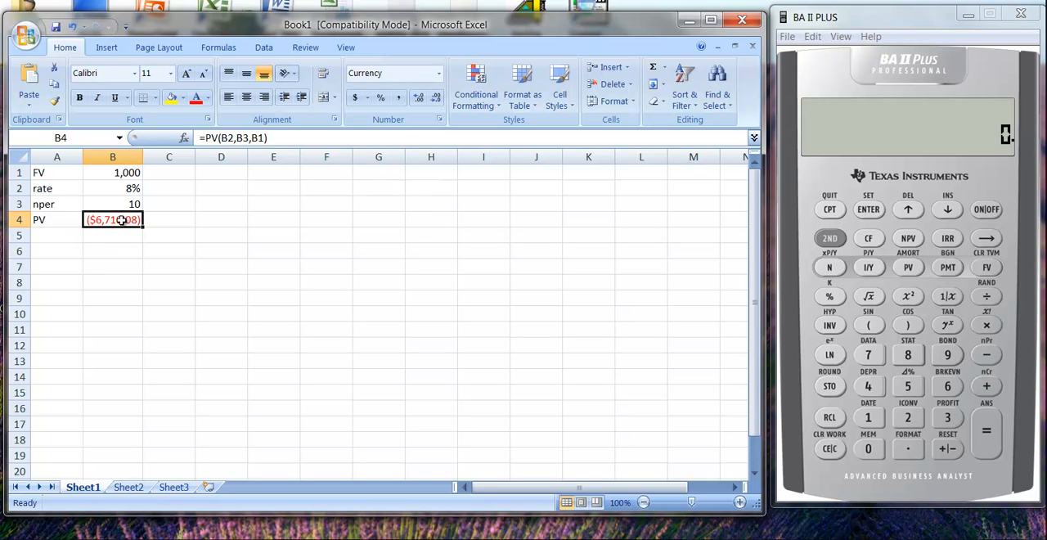
pyautogui.press('BackSpace')
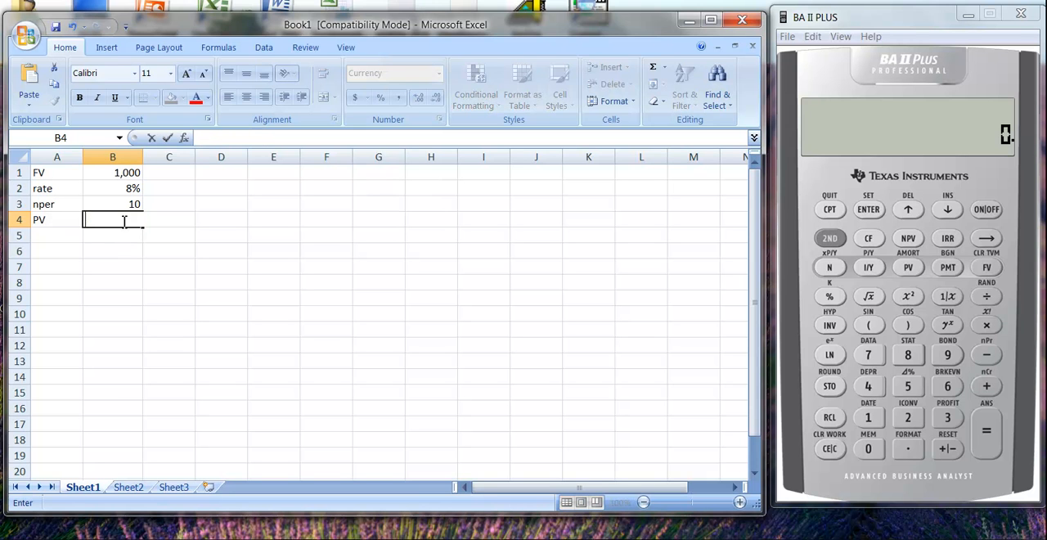
pyautogui.write('=pv(')
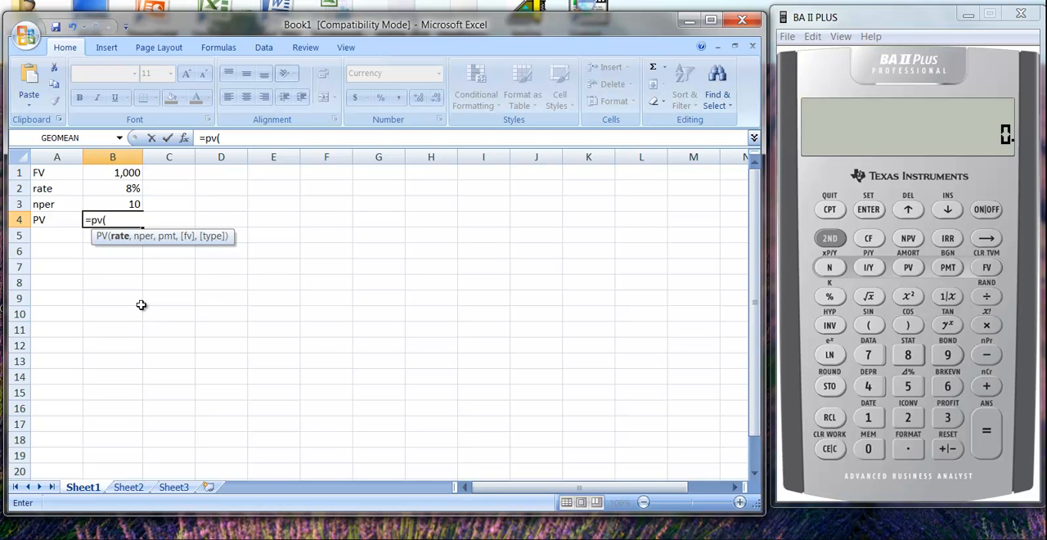
pyautogui.write('b')
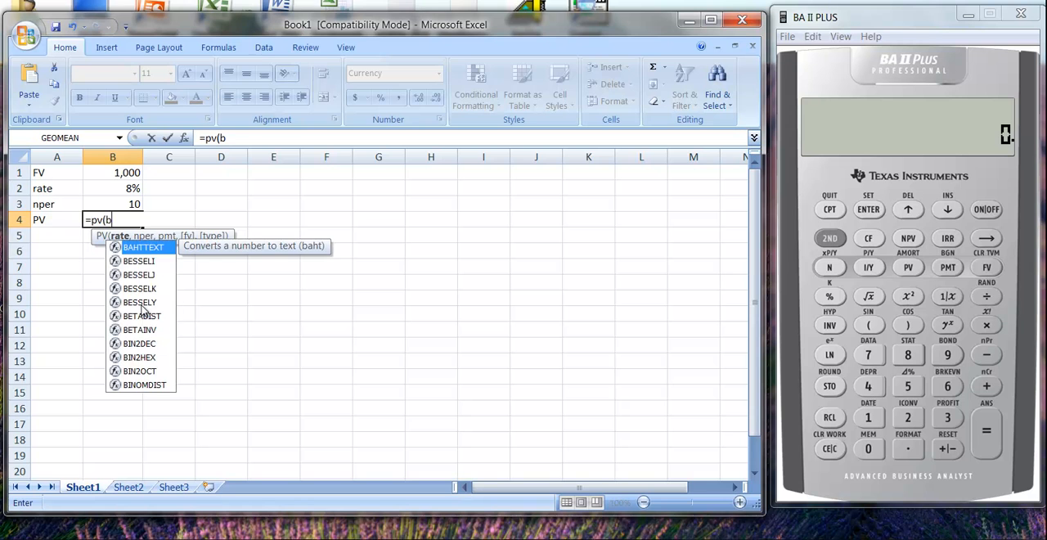
pyautogui.write('2,')
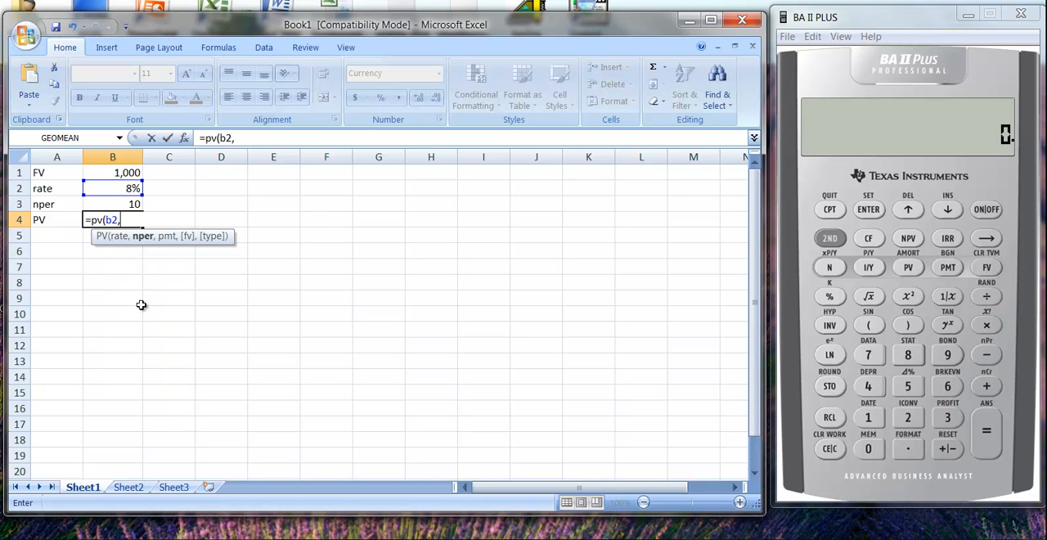
pyautogui.write('b3,0')
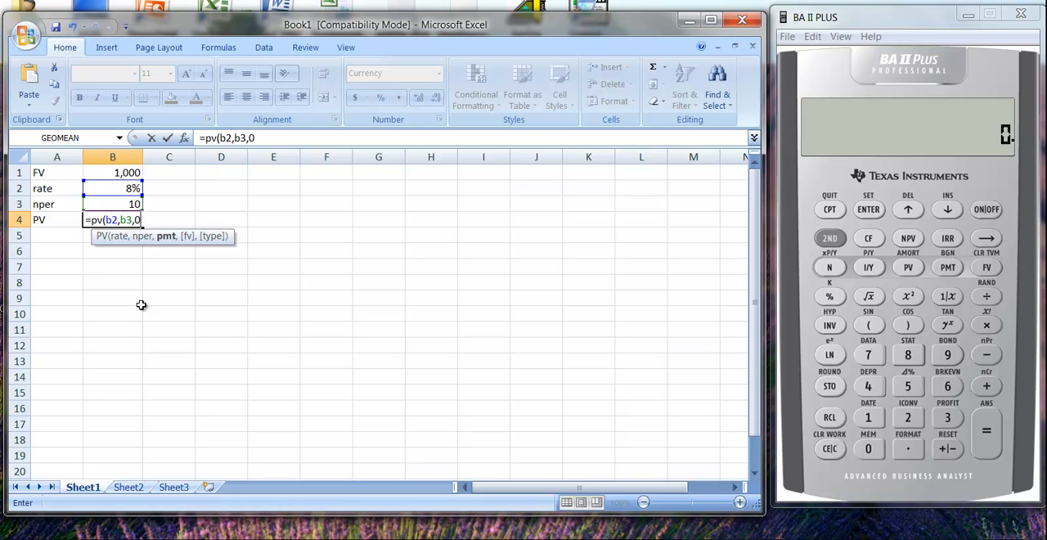
pyautogui.write(',')
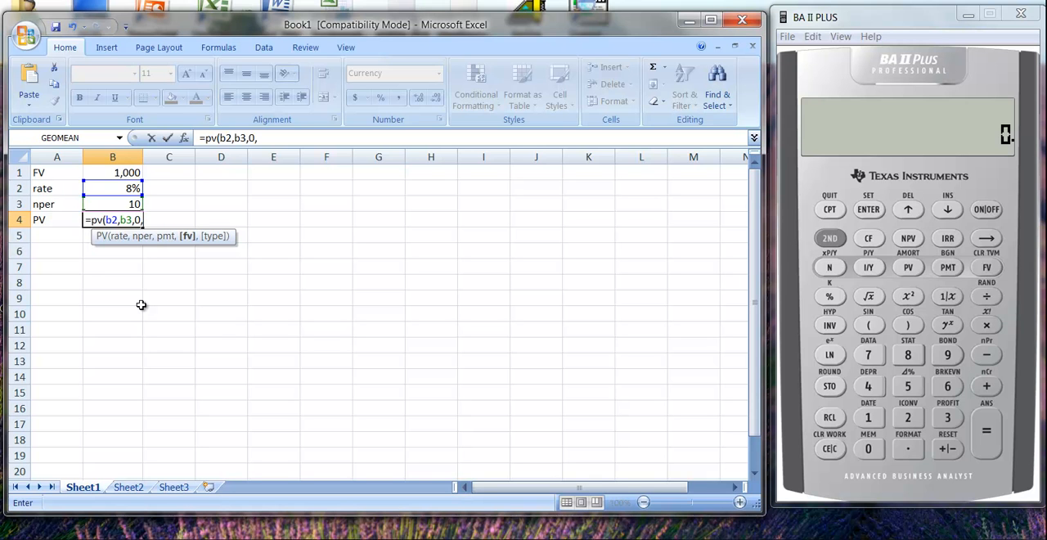
pyautogui.write('b1)')
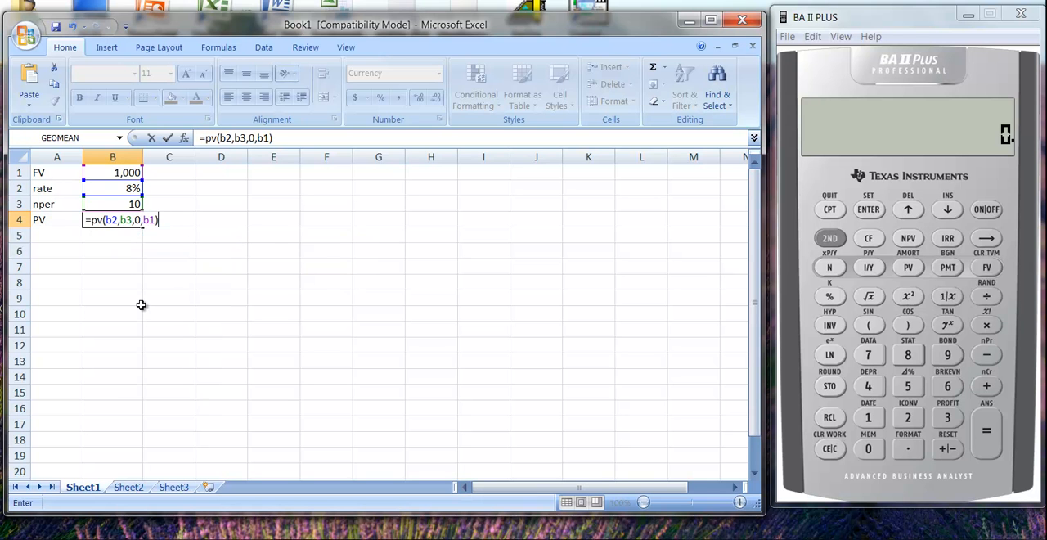
pyautogui.press('Return')
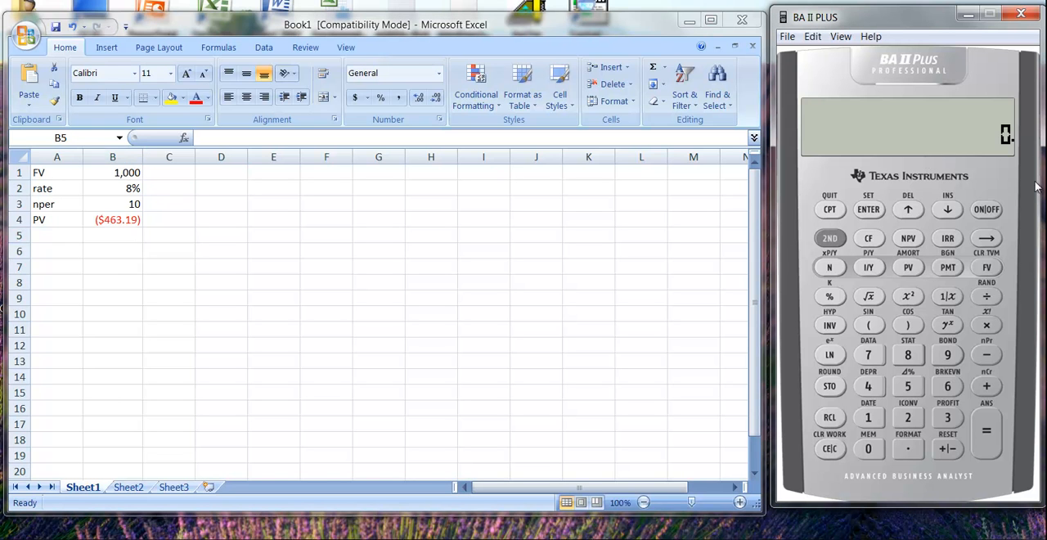
# Clear the TVM registers on the BA II Plus calculator and store 10 as N and 8 as I/Y
pyautogui.click(829, 240)
pyautogui.click(990, 269)
pyautogui.click(869, 418)
pyautogui.click(869, 448)
pyautogui.click(830, 269)
pyautogui.click(908, 357)
pyautogui.click(872, 271)
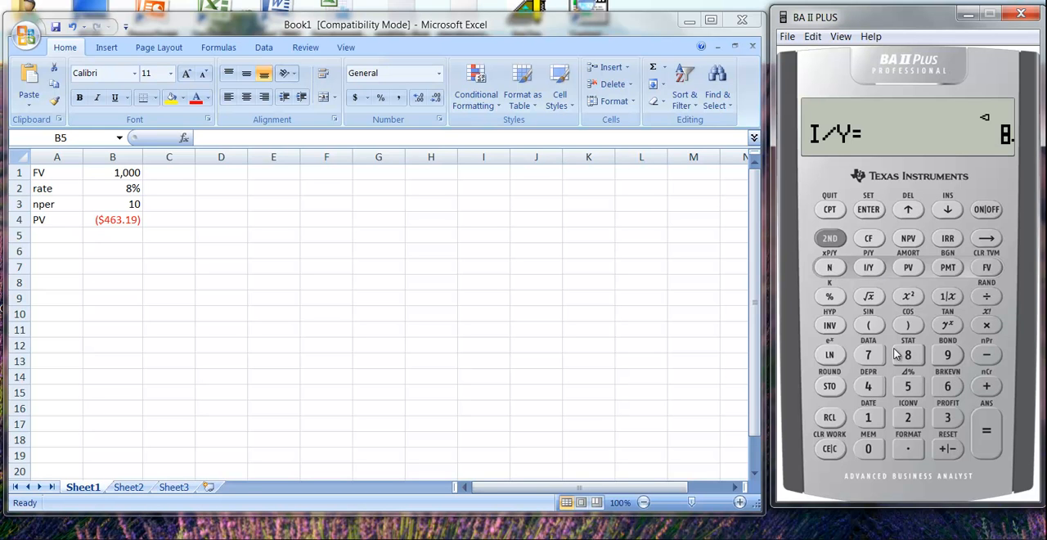
# Store 1,000 as FV on the calculator and compute PV
pyautogui.click(868, 448)
pyautogui.click(868, 448)
pyautogui.click(868, 449)
pyautogui.click(988, 267)
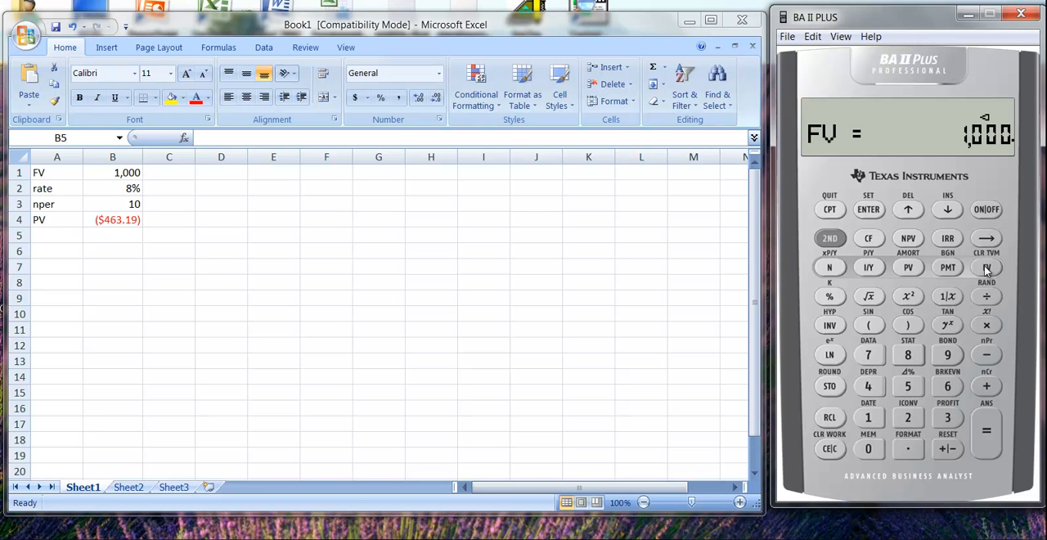
pyautogui.click(910, 268)
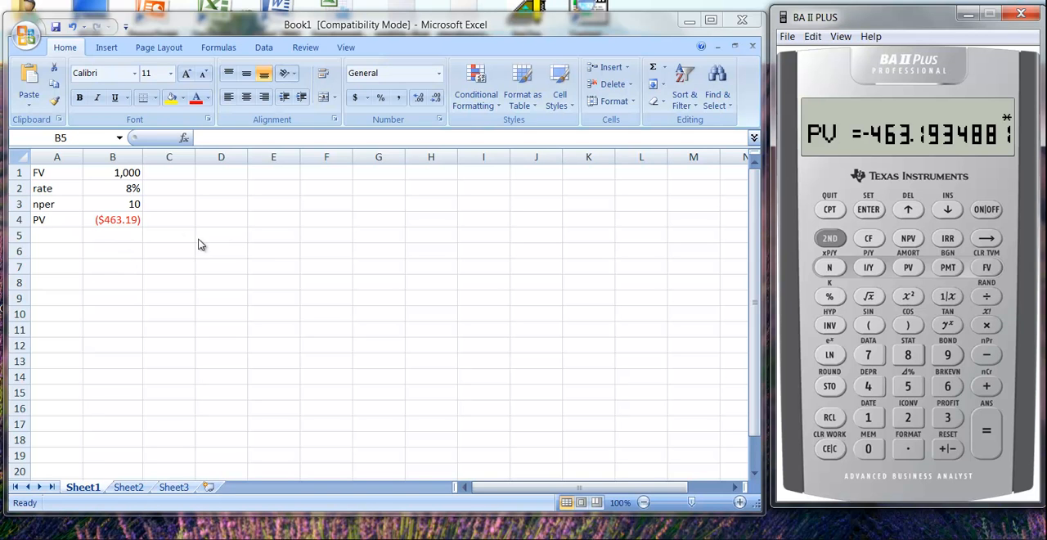
# Change the label in Excel cell A1 to pmt, clear the calculator display, and select the PV formula in cell B4
pyautogui.click(38, 174)
pyautogui.click(38, 174)
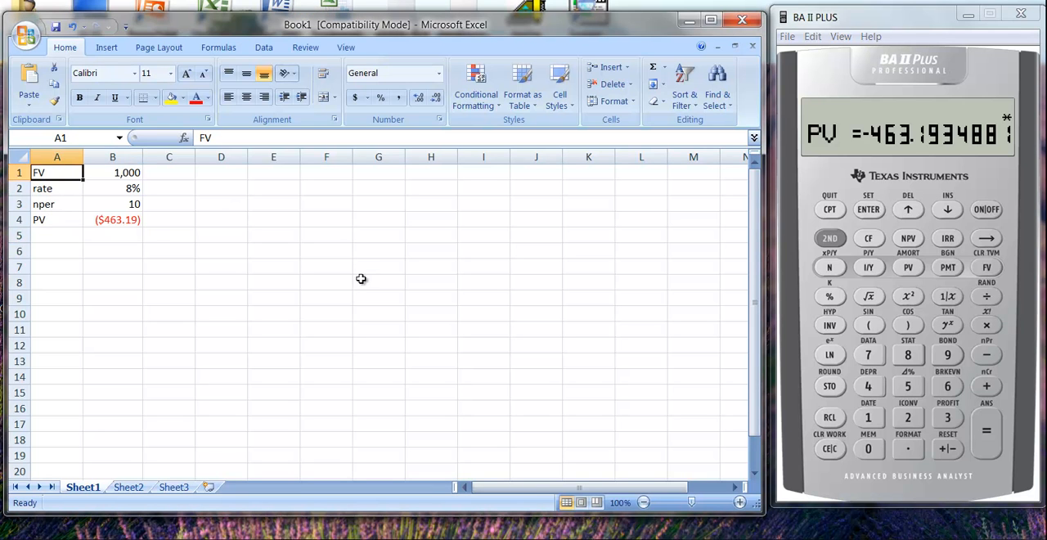
pyautogui.write('pmt')
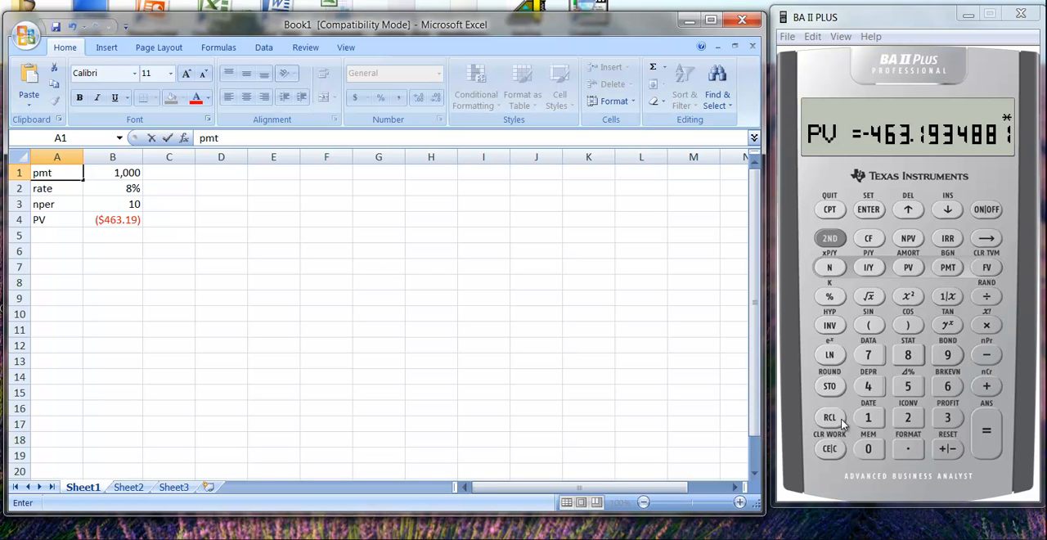
pyautogui.click(826, 452)
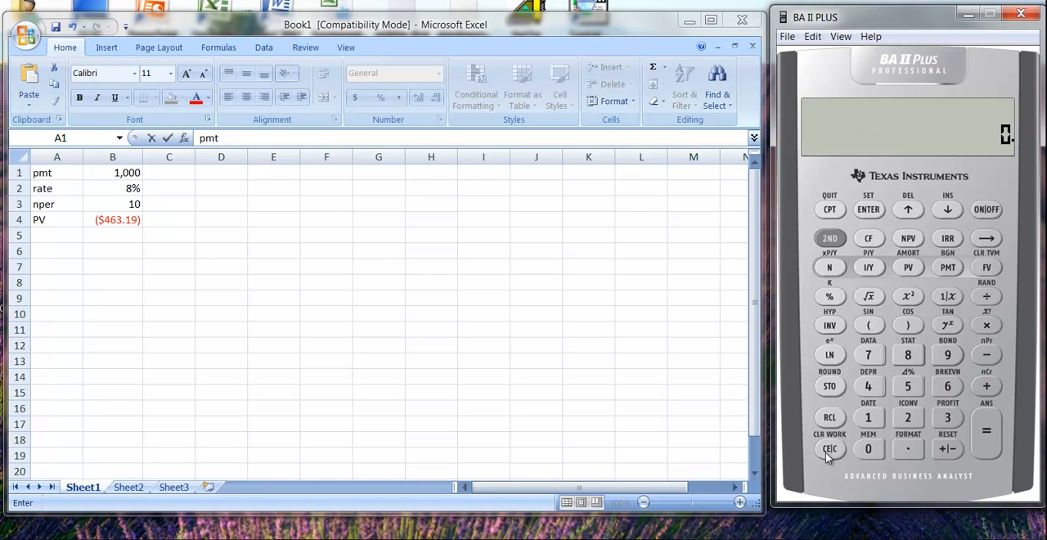
pyautogui.click(105, 219)
pyautogui.click(107, 221)
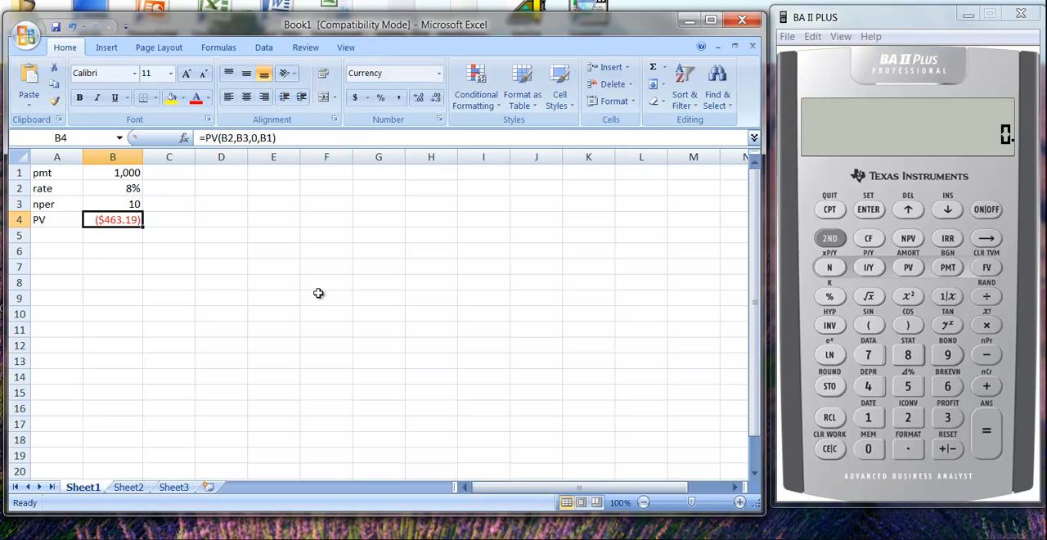
# Replace the formula in cell B4 with =PV(B2,B3,B1,0), using B1 as the payment and 0 as the future value
pyautogui.write('=')
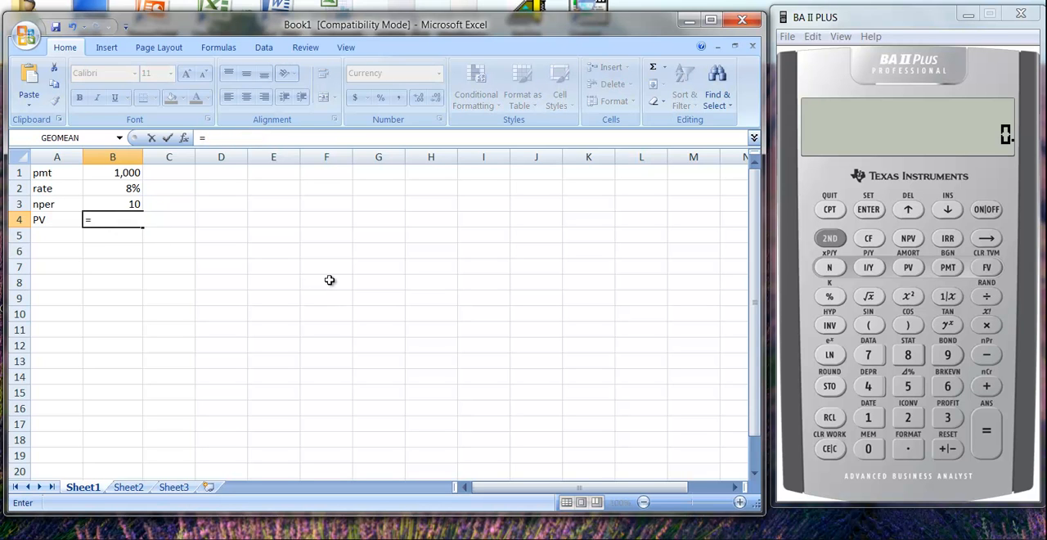
pyautogui.write('pv')
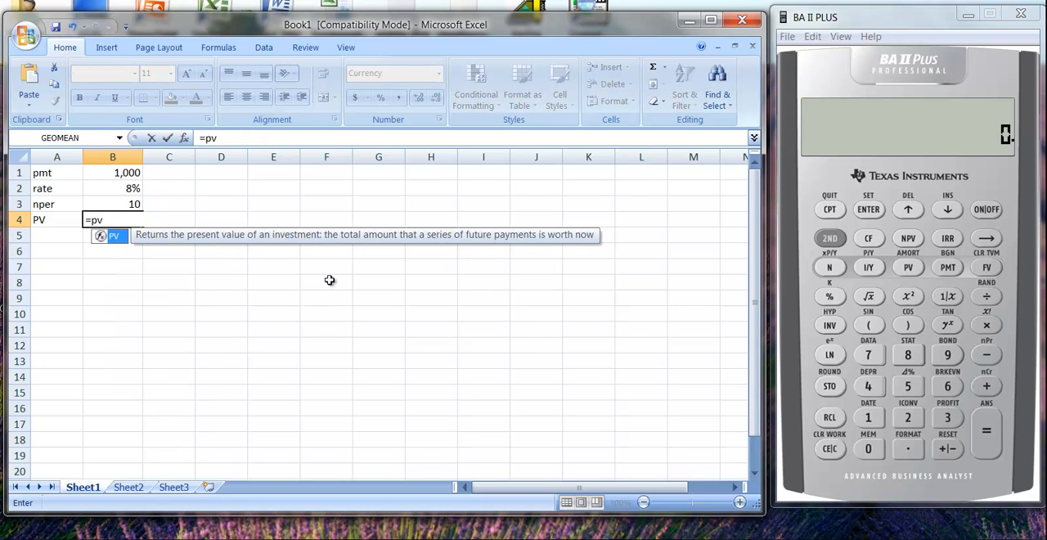
pyautogui.write('(b2,')
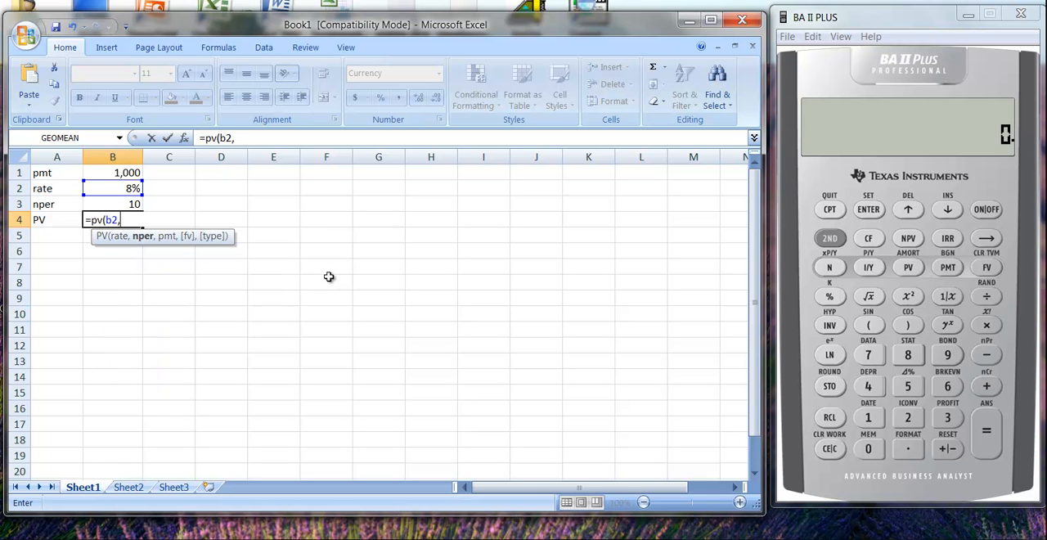
pyautogui.write('b3,')
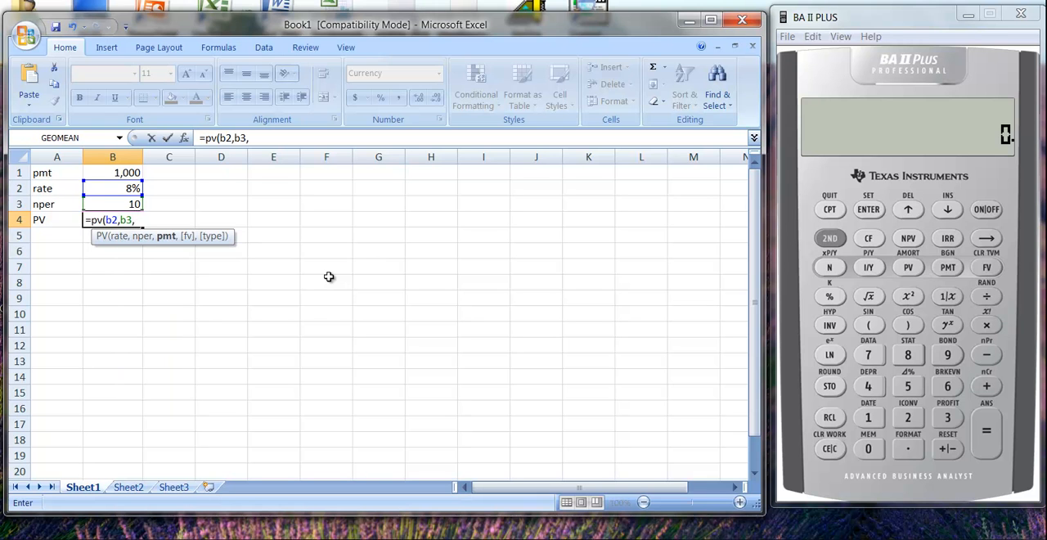
pyautogui.write('b1,0')
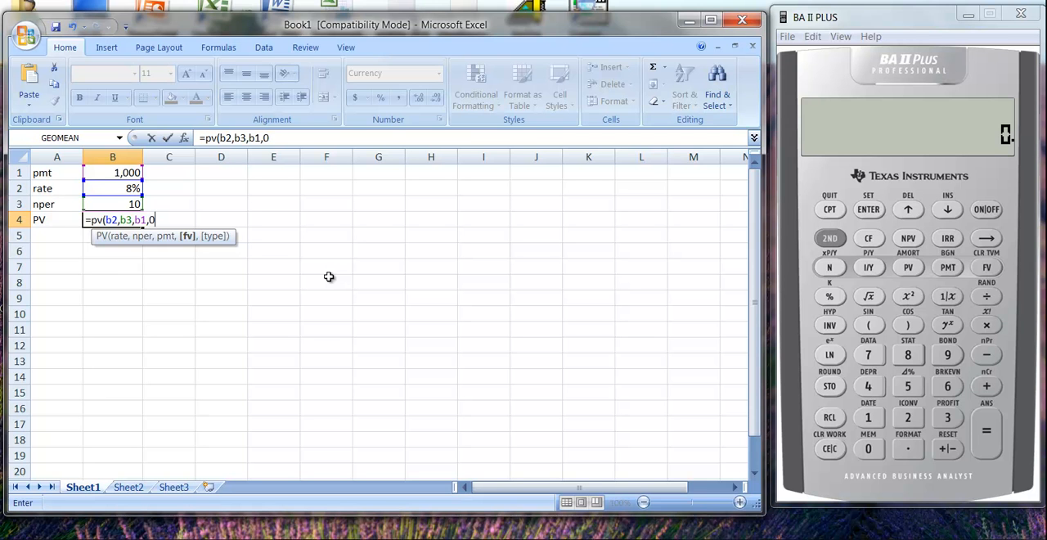
pyautogui.write(')')
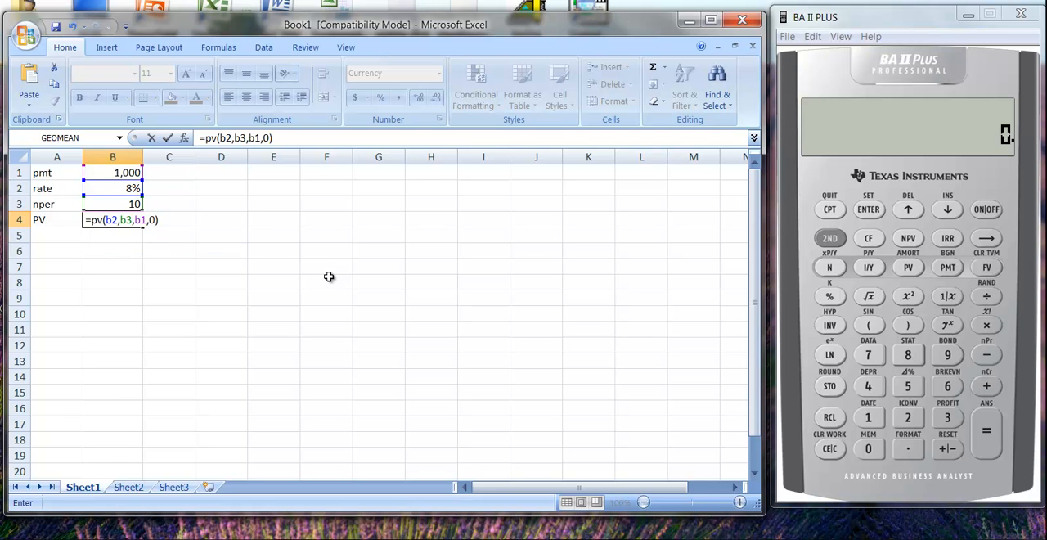
pyautogui.press('Return')
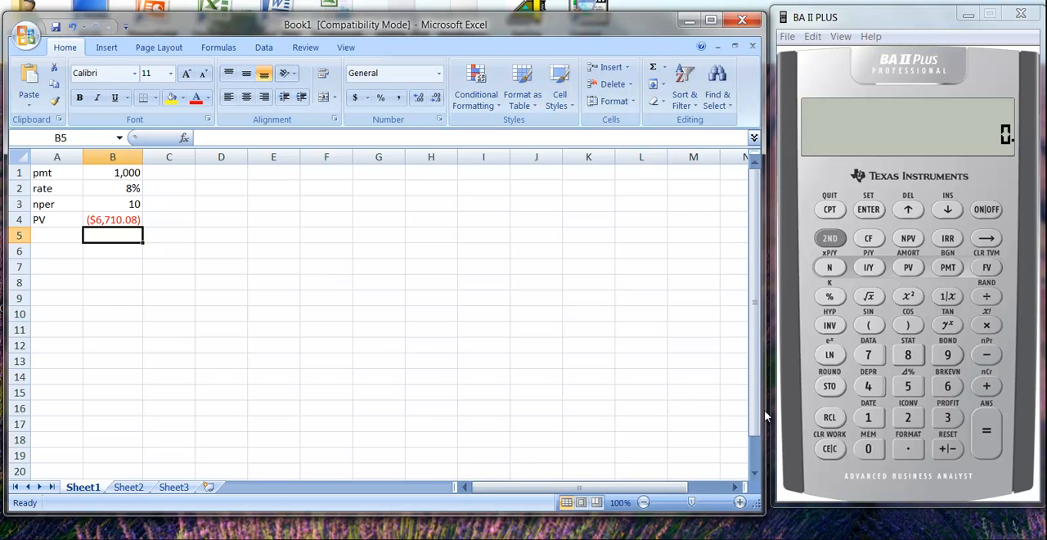
# Switch to the BA II Plus calculator, clear its TVM registers, and store 10 as N and 8 as I/Y
pyautogui.click(829, 448)
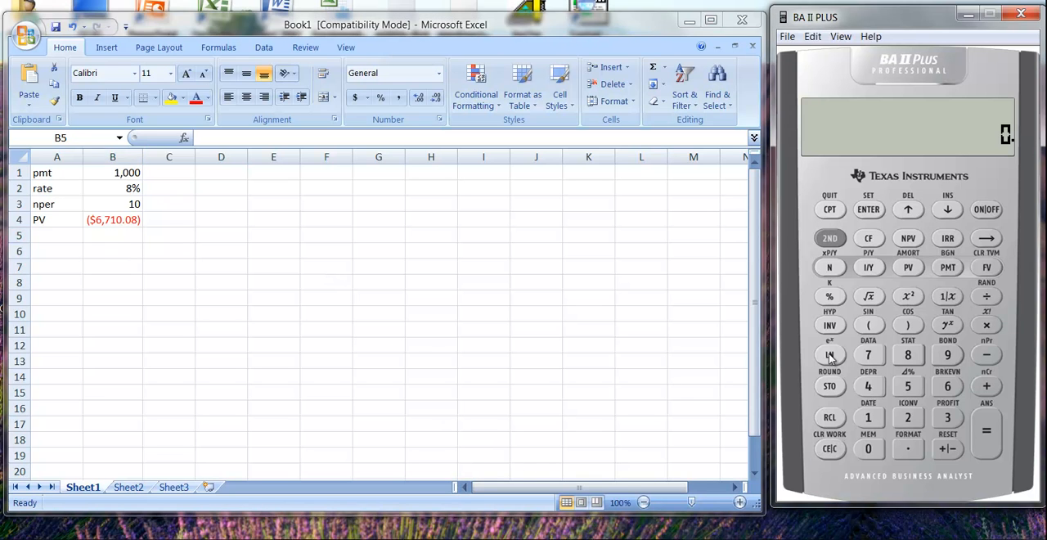
pyautogui.click(830, 238)
pyautogui.click(990, 268)
pyautogui.click(872, 432)
pyautogui.click(872, 453)
pyautogui.click(825, 273)
pyautogui.click(908, 354)
pyautogui.click(869, 267)
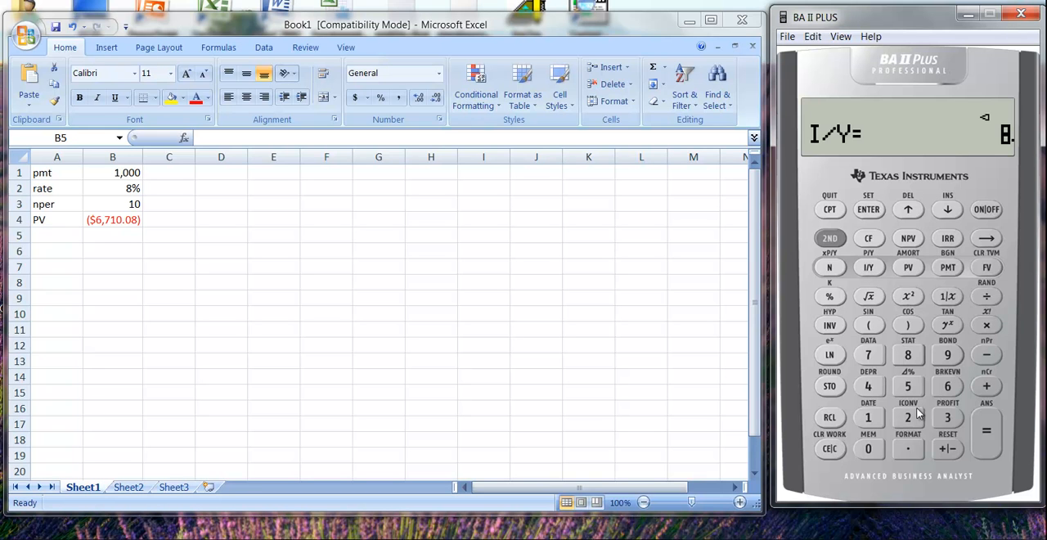
# Store 1,000 as PMT on the calculator and compute PV
pyautogui.click(869, 420)
pyautogui.click(868, 450)
pyautogui.click(868, 450)
pyautogui.click(868, 451)
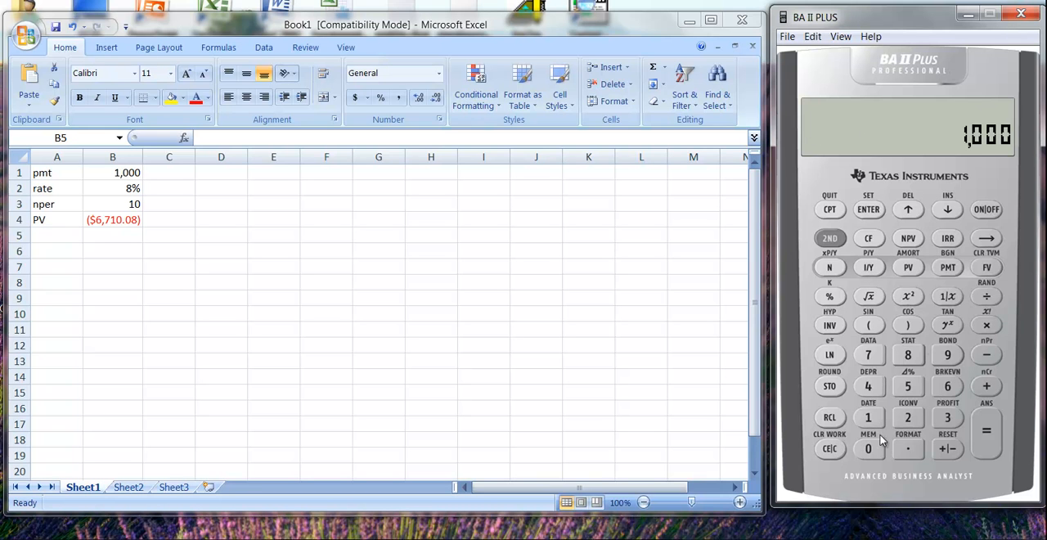
pyautogui.click(948, 269)
pyautogui.click(908, 269)
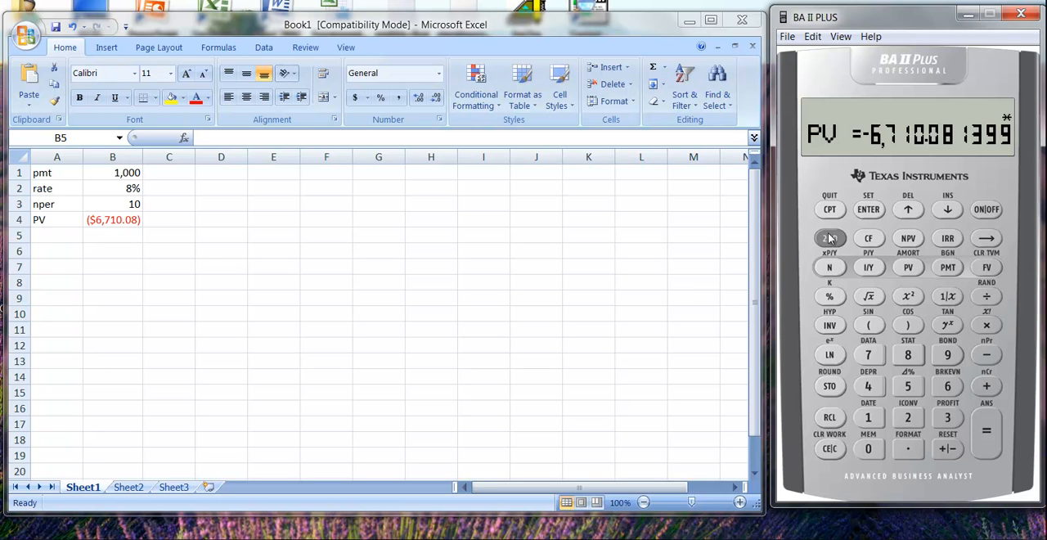
# Change the calculator's payment timing setting from END to BGN and return to the cleared standard display
pyautogui.click(830, 449)
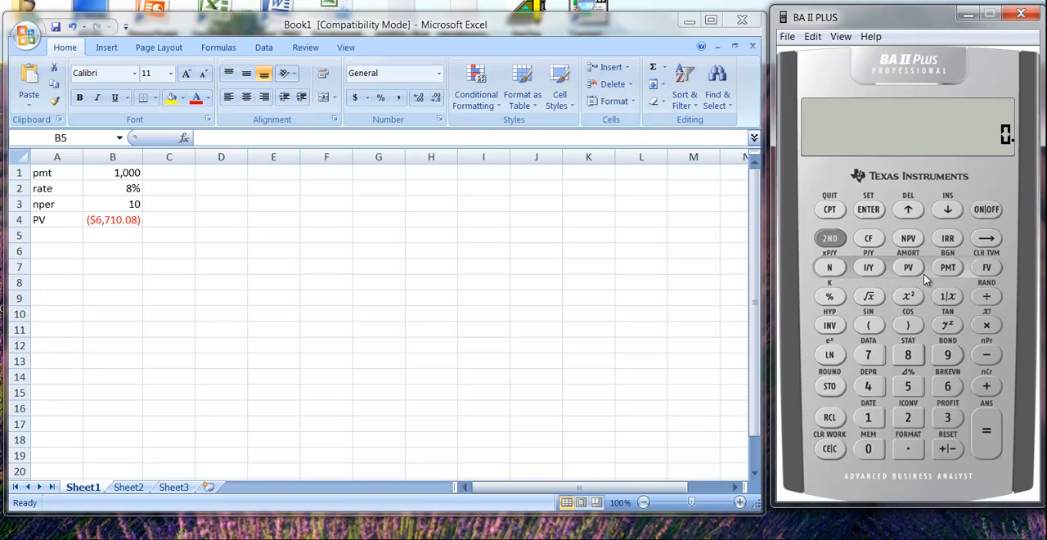
pyautogui.click(833, 241)
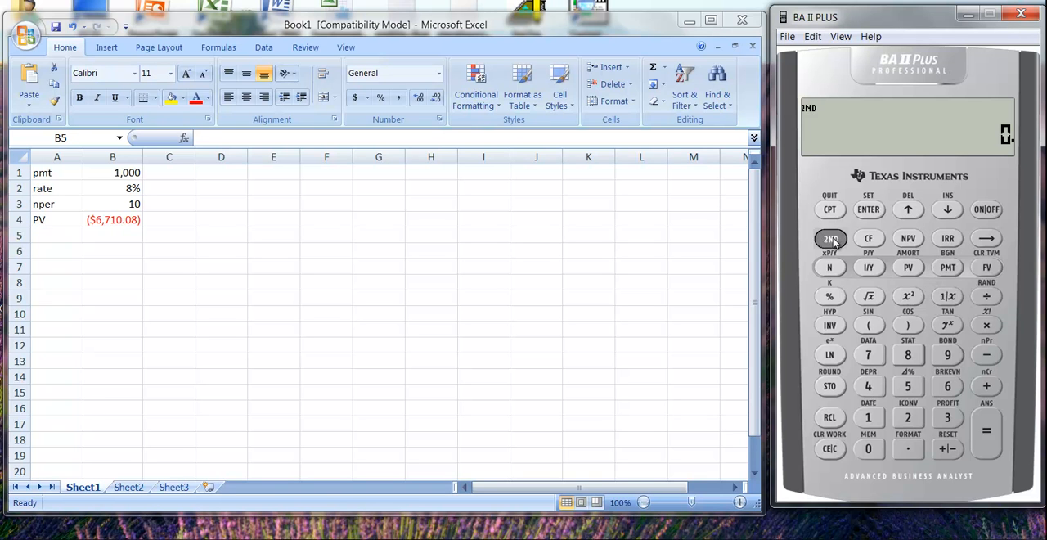
pyautogui.click(949, 269)
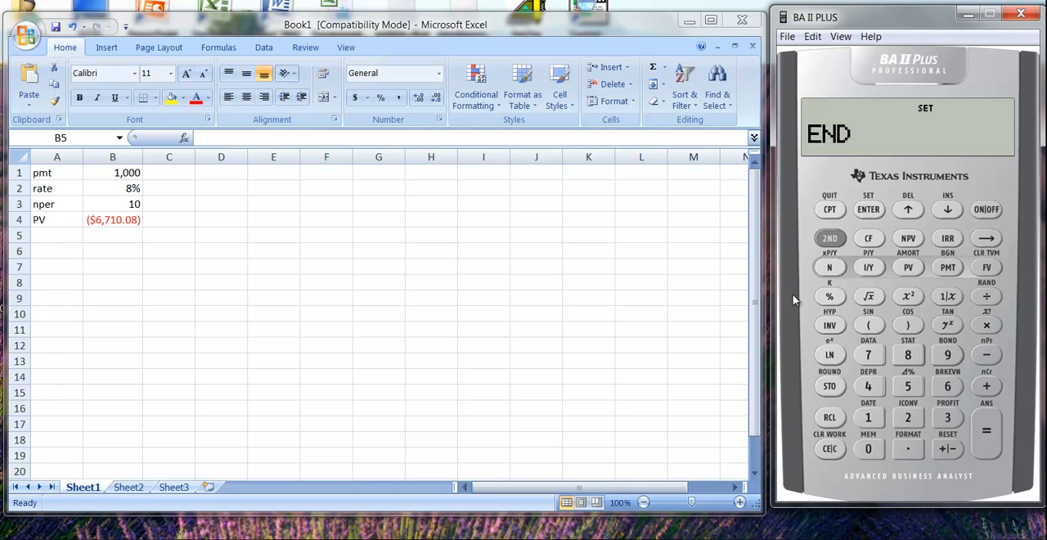
pyautogui.click(831, 238)
pyautogui.click(868, 210)
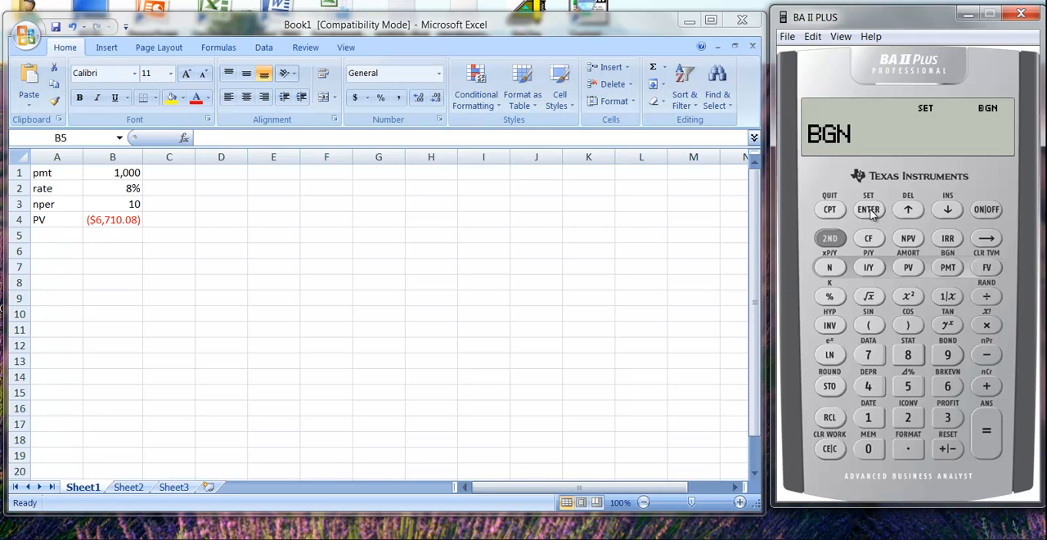
pyautogui.click(836, 454)
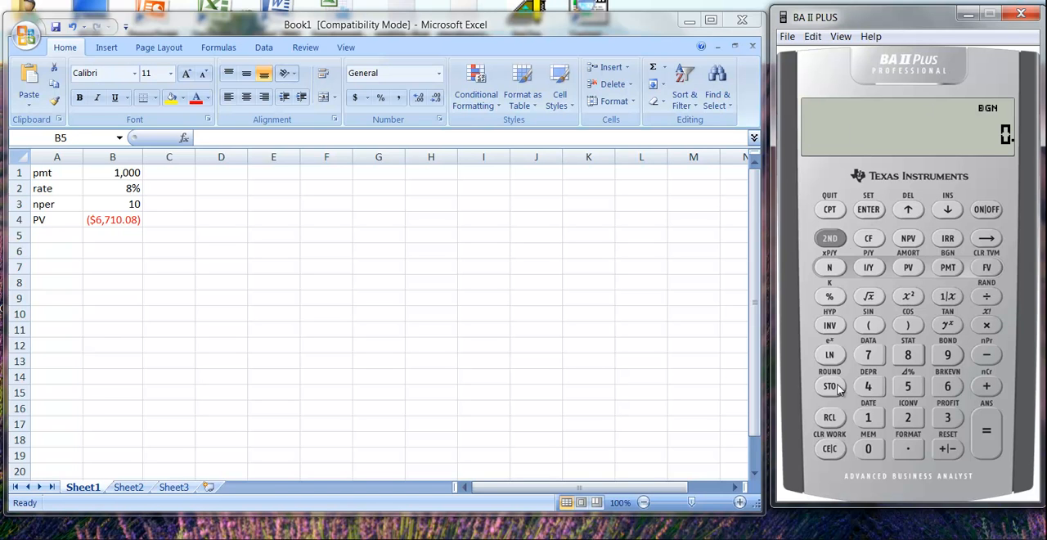
# Compute PV again on the calculator with payments at the beginning of each period
pyautogui.click(830, 239)
pyautogui.click(831, 450)
pyautogui.click(909, 268)
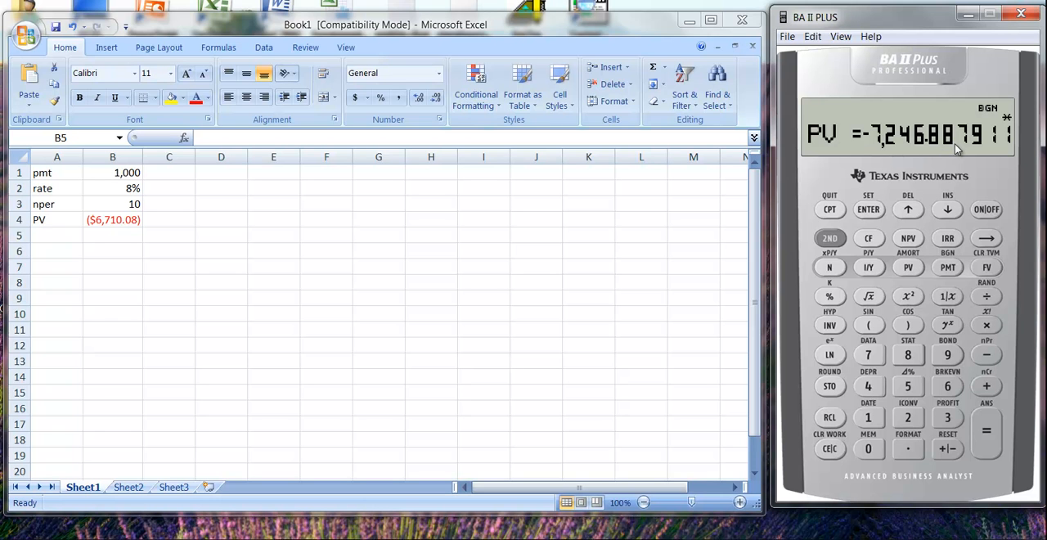
# Replace the formula in Excel cell B4 with =PV(B2,B3,B1,0,1), using type 1 for beginning-of-period payments
pyautogui.doubleClick(116, 221)
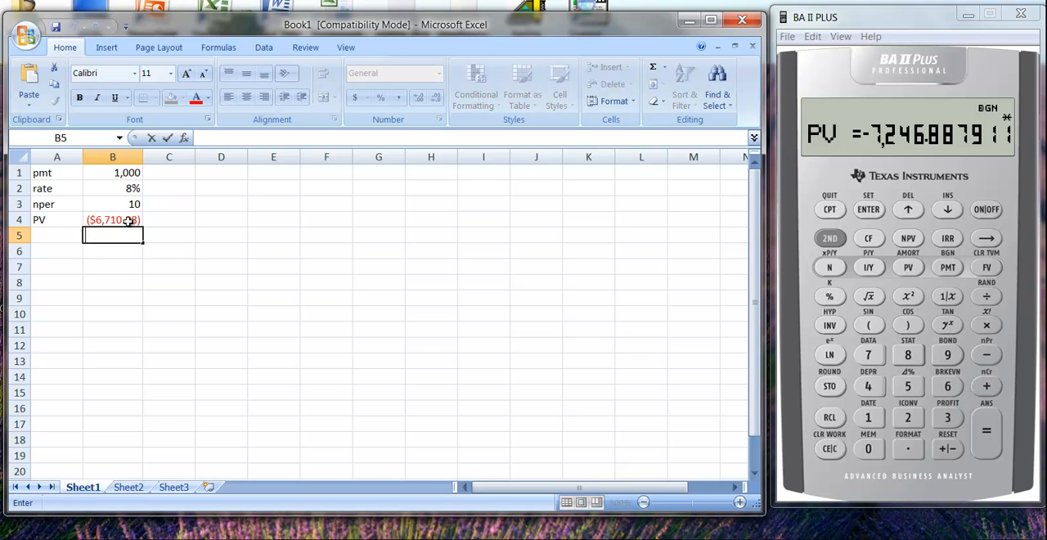
pyautogui.click(129, 221)
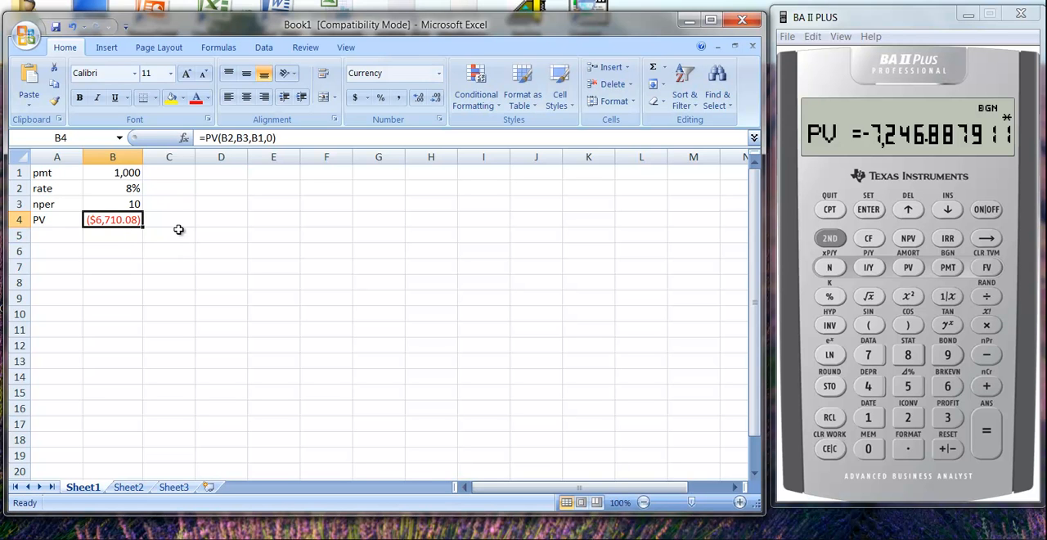
pyautogui.write('=pv(')
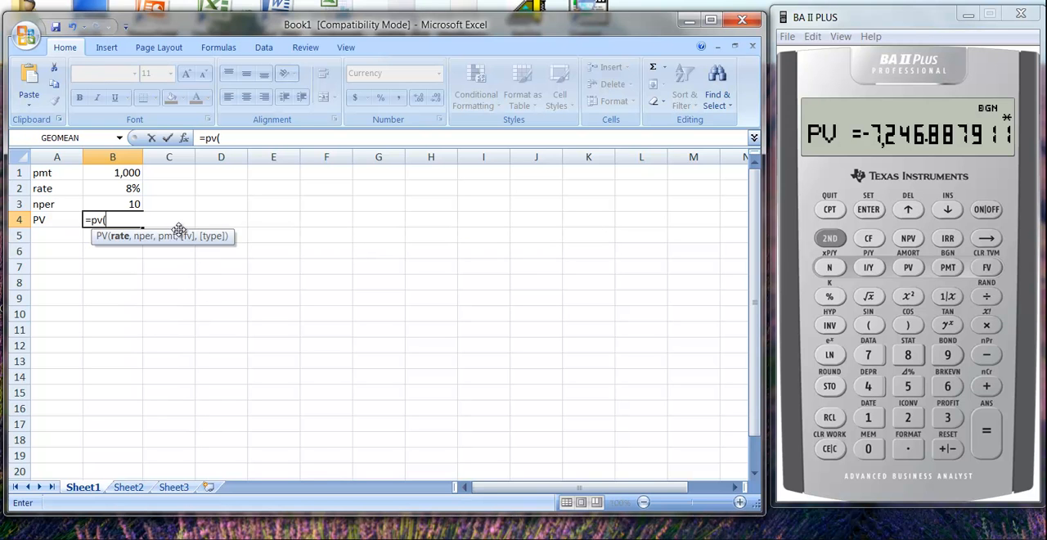
pyautogui.write('b2,')
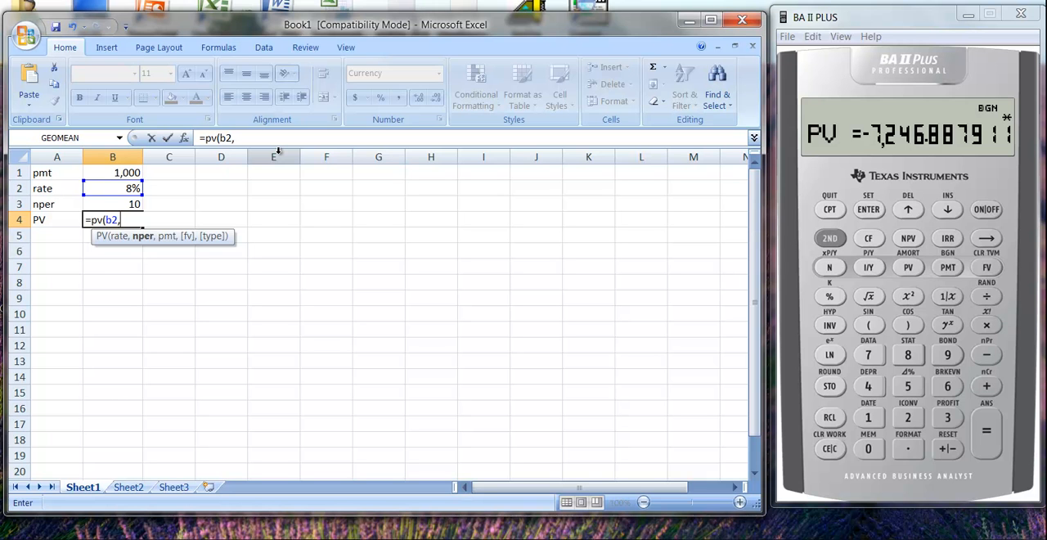
pyautogui.write('b3,b')
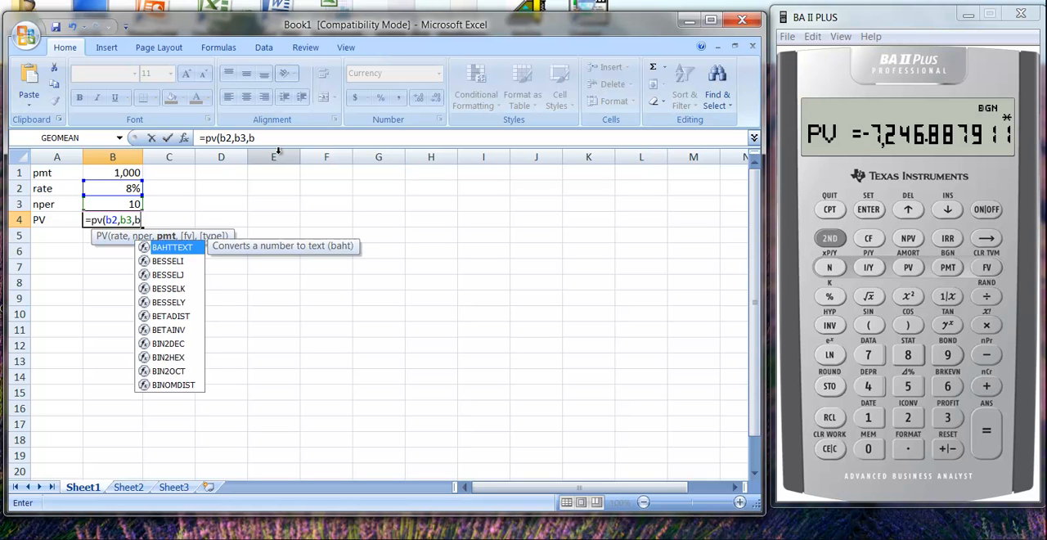
pyautogui.write('1,0,')
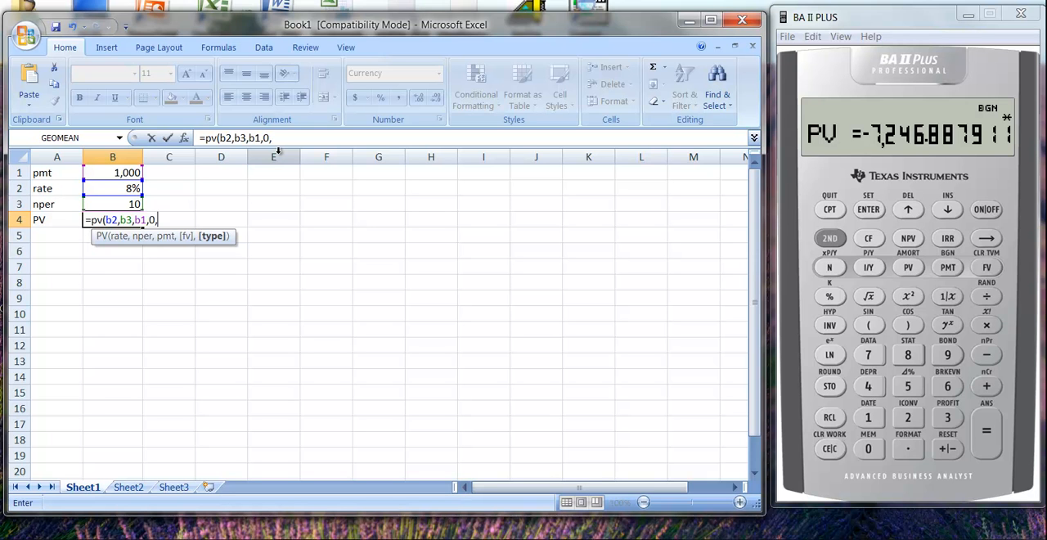
pyautogui.write('1)')
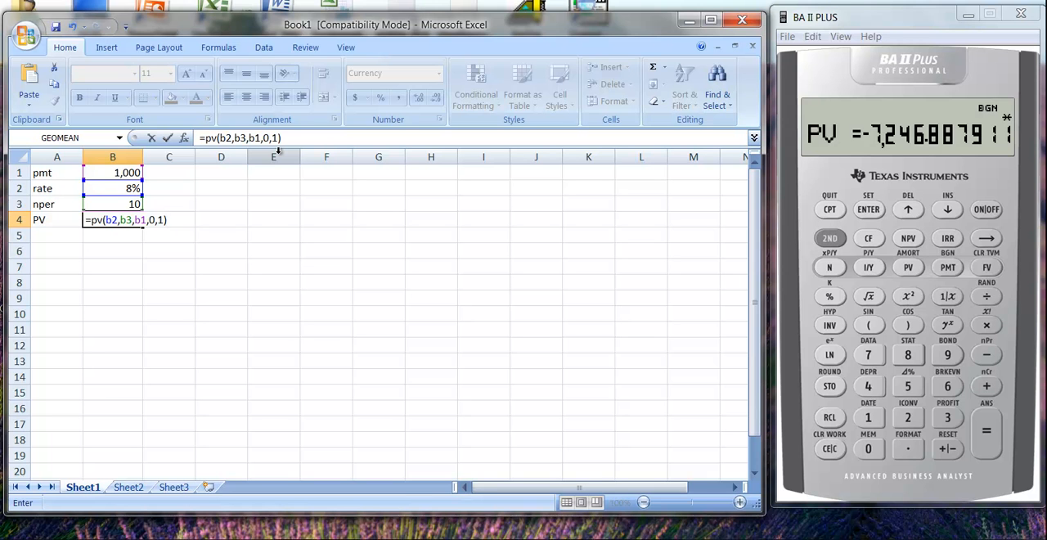
pyautogui.press('Return')
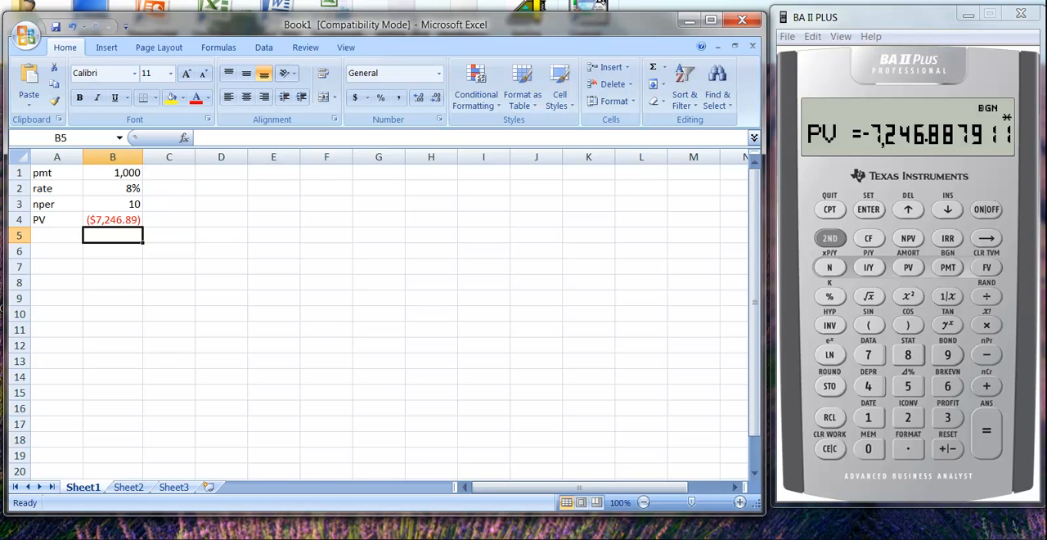
# View the Financial category of functions in the Insert Function dialog and close it without inserting a function
pyautogui.click(665, 69)
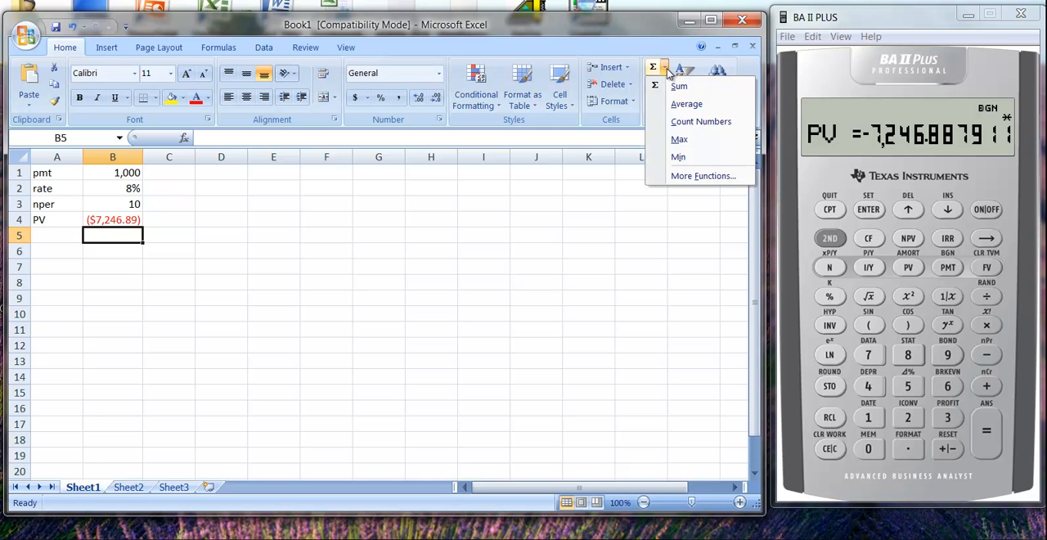
pyautogui.click(699, 179)
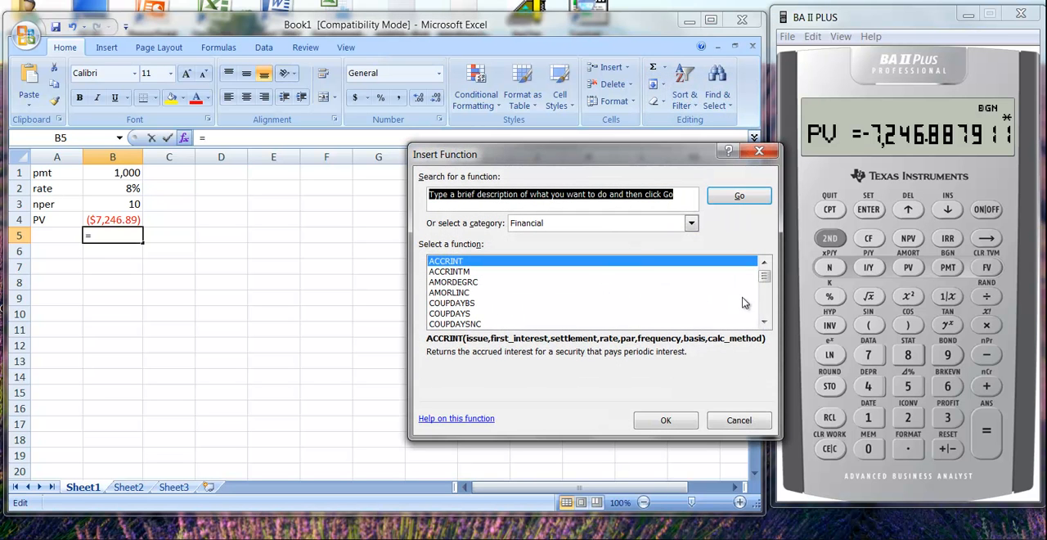
pyautogui.moveTo(769, 282); pyautogui.dragTo(759, 232)
pyautogui.click(759, 151)
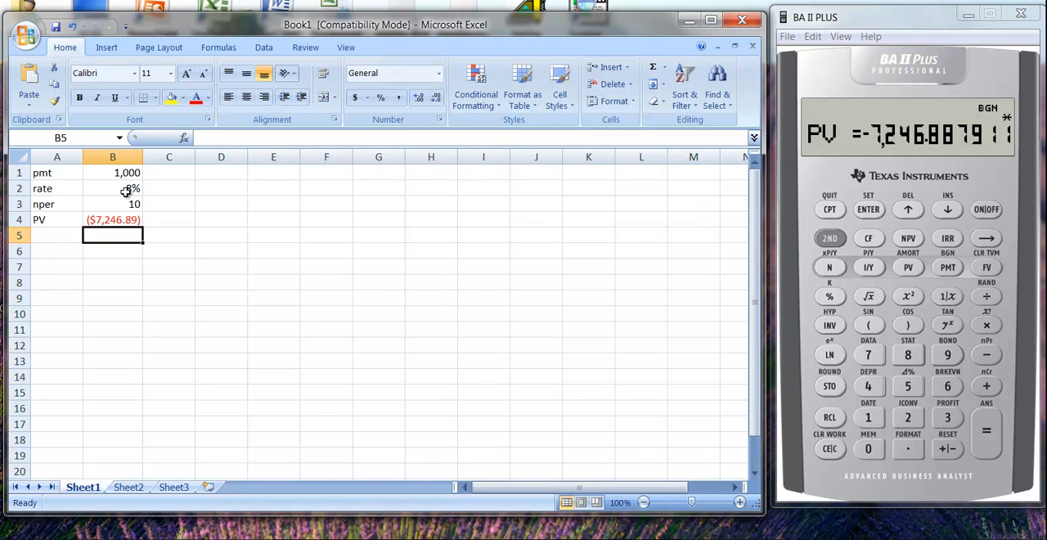
# Enter the formula =PV(8,10,1000,0,1) in cell A6, using typed numbers instead of cell references
pyautogui.click(125, 190)
pyautogui.click(71, 252)
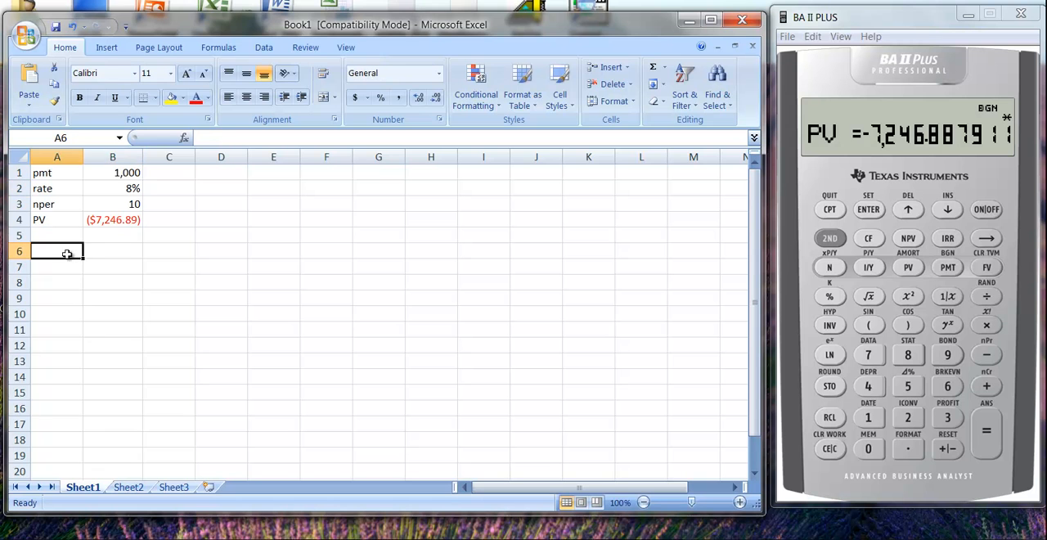
pyautogui.write('=')
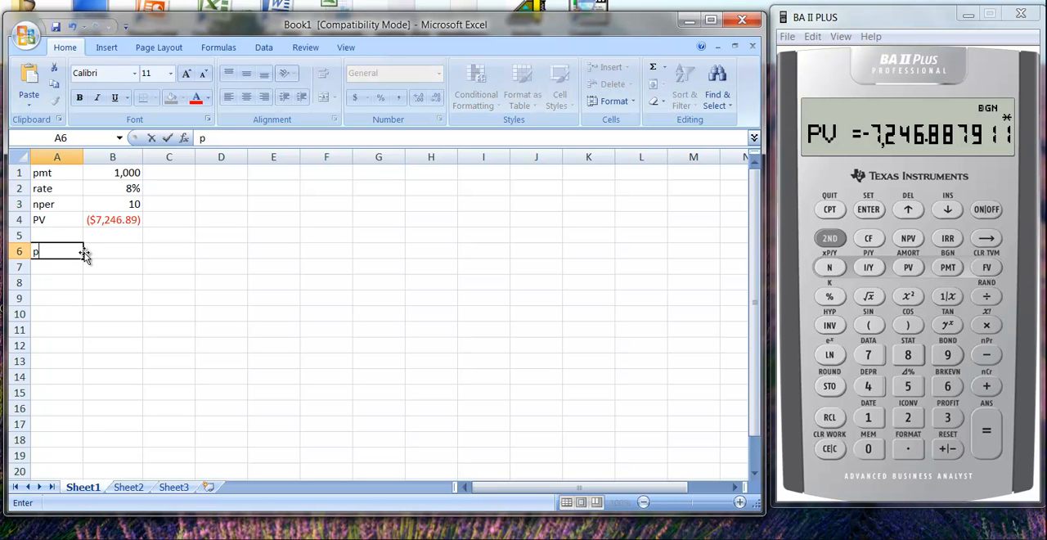
pyautogui.write('pv')
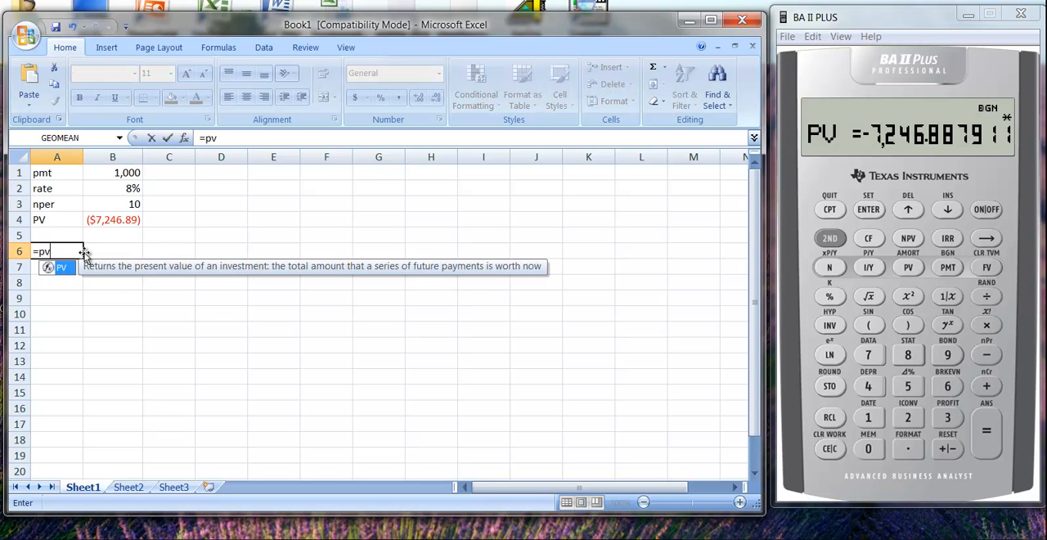
pyautogui.write('(')
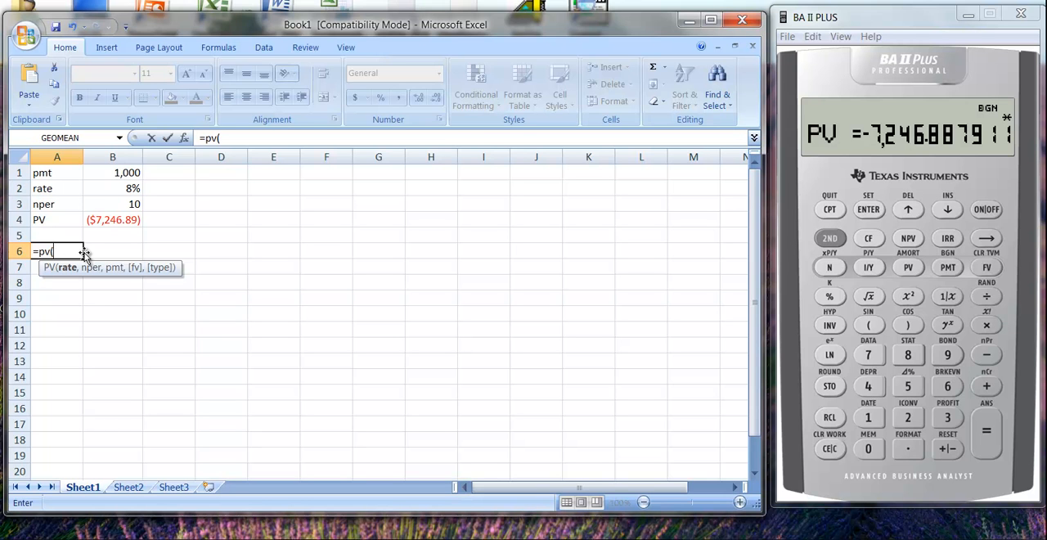
pyautogui.write('8,10,')
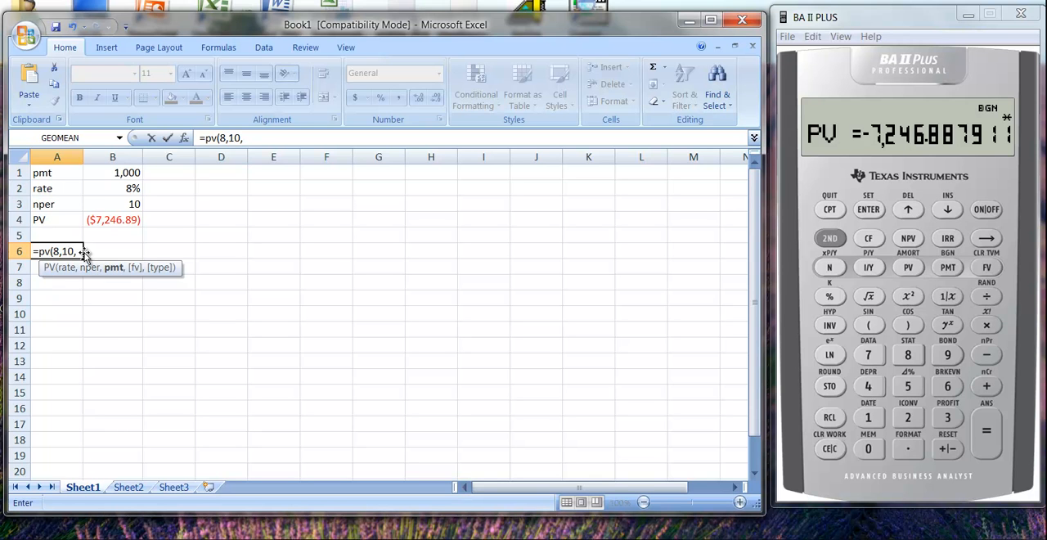
pyautogui.write('1000,0,1)')
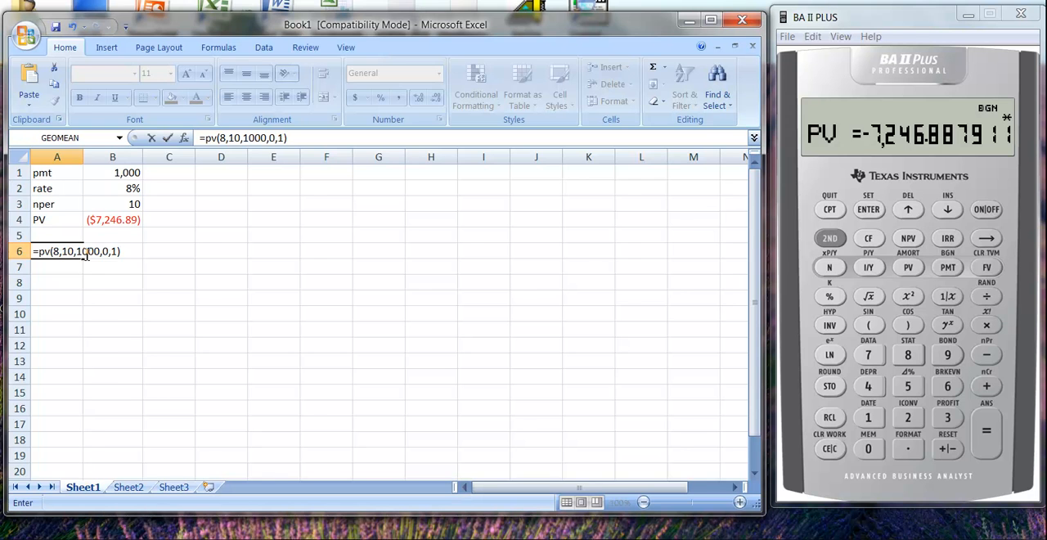
pyautogui.press('Return')
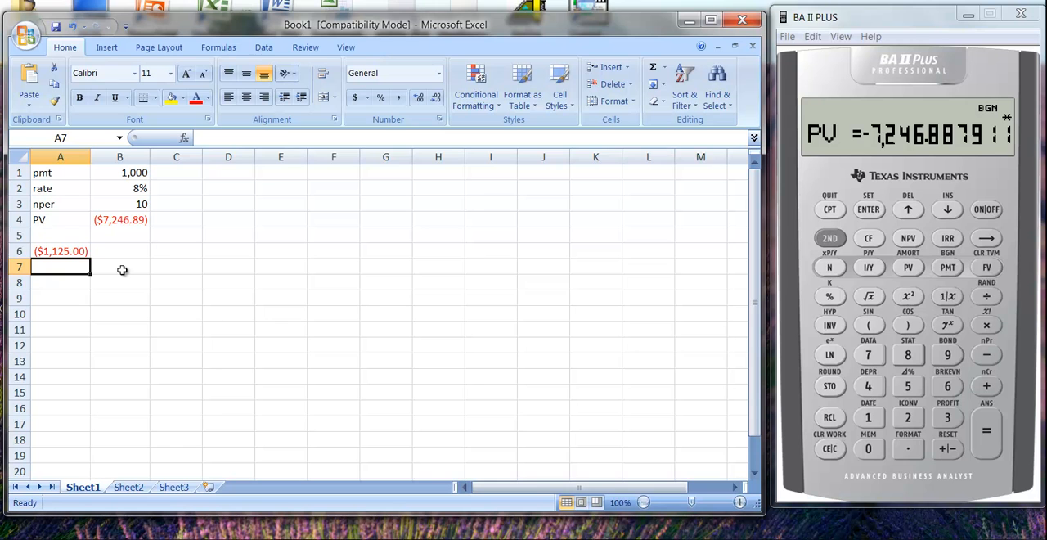
# Correct the rate in cell A6's PV formula to .08, giving =PV(.08,10,1000,0,1)
pyautogui.click(64, 251)
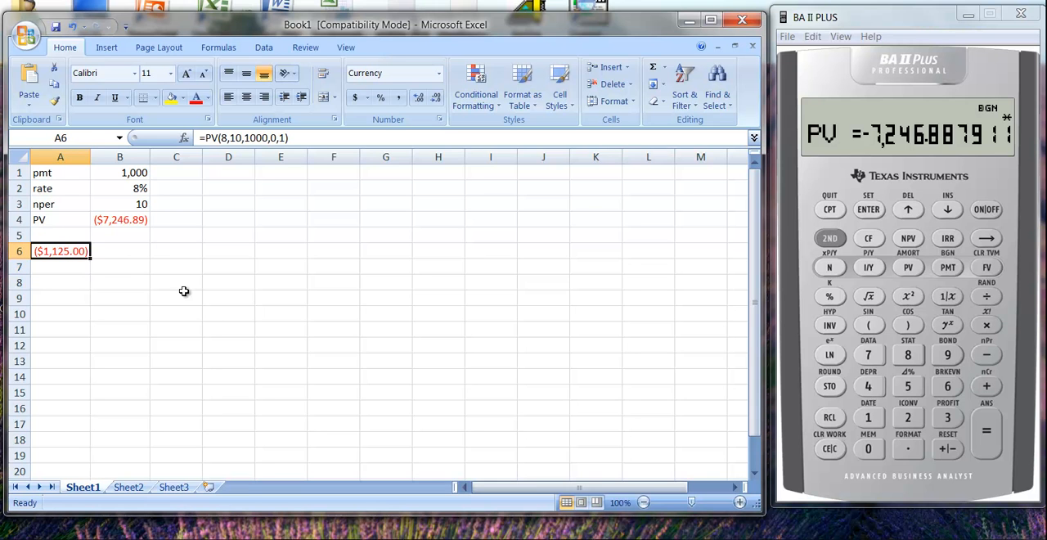
pyautogui.click(228, 139)
pyautogui.press('BackSpace')
pyautogui.write('.08')
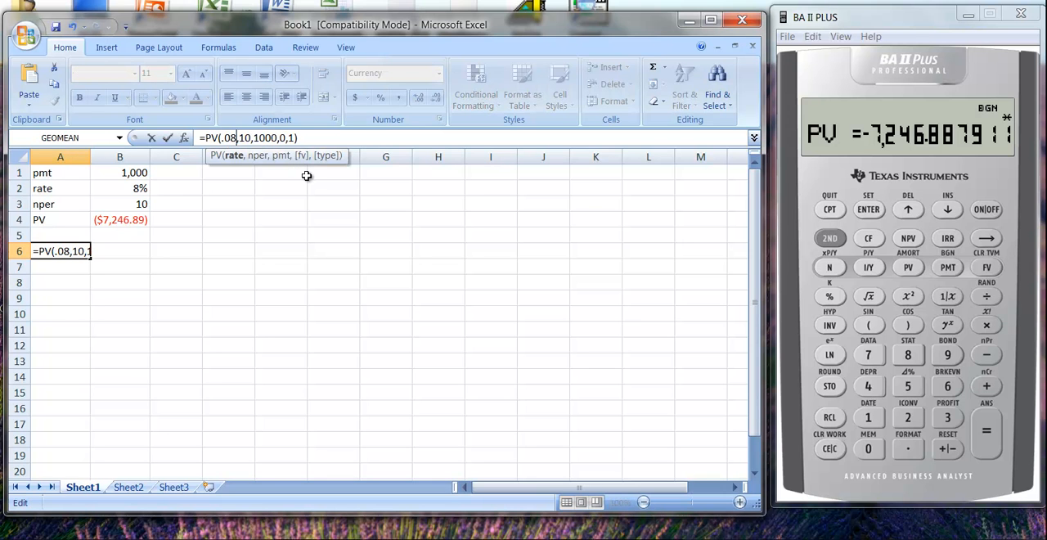
pyautogui.press('Return')
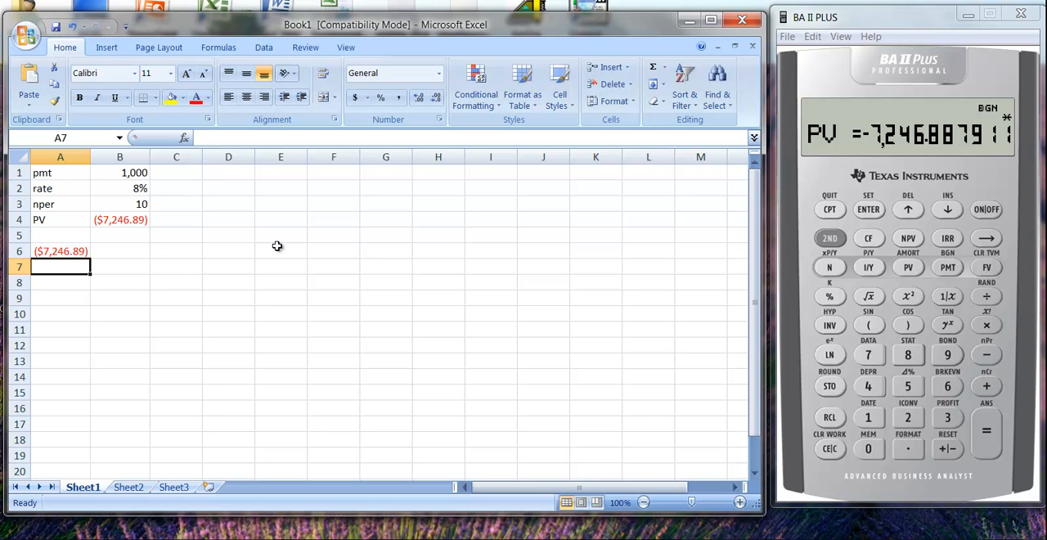
# Open the Insert Function dialog from cell A7 and examine the list of Financial functions from ACCRINT down to VDB
pyautogui.click(665, 68)
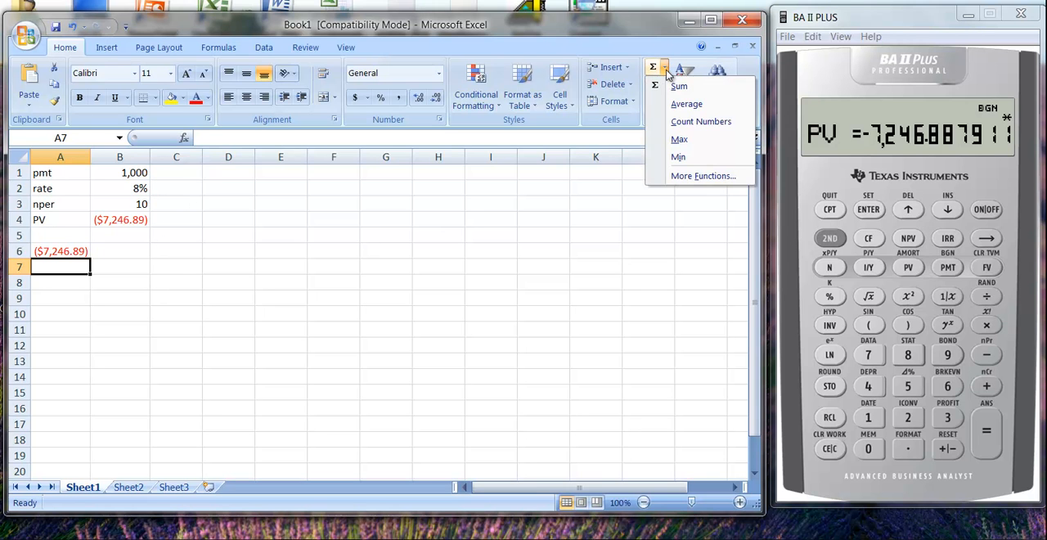
pyautogui.click(696, 176)
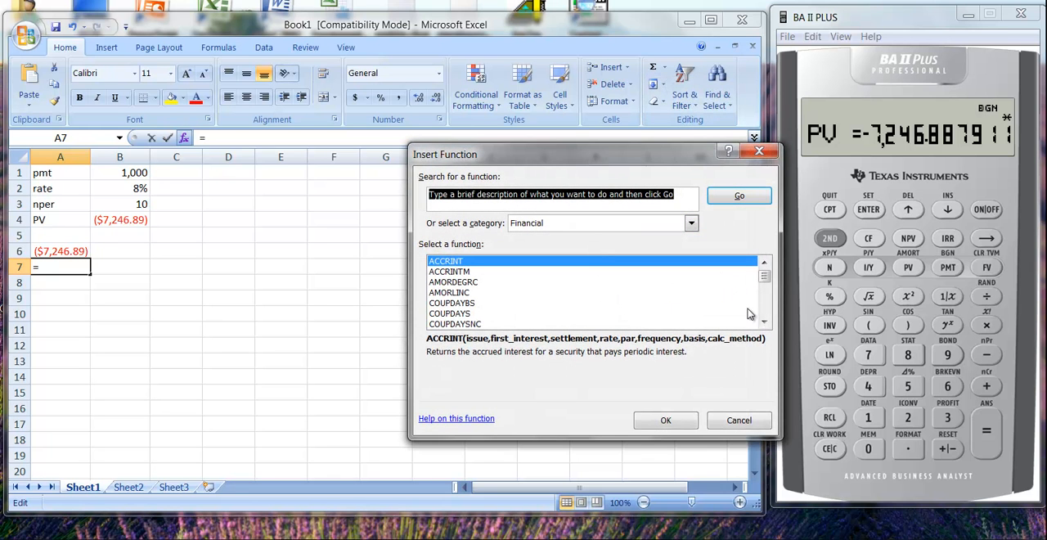
pyautogui.click(764, 324)
pyautogui.click(764, 323)
pyautogui.click(765, 323)
pyautogui.click(764, 323)
pyautogui.click(767, 325)
pyautogui.click(768, 325)
pyautogui.click(768, 325)
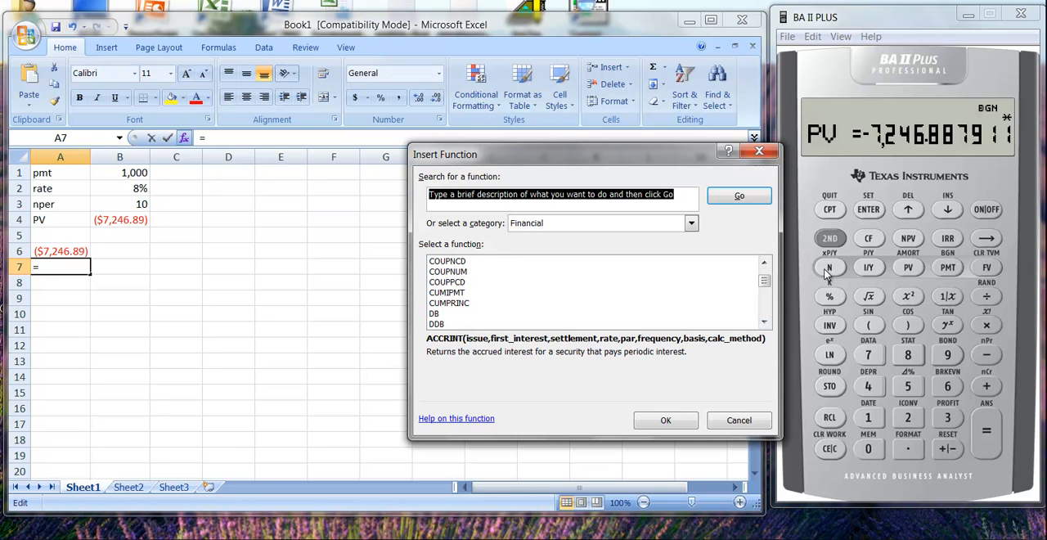
pyautogui.click(768, 324)
pyautogui.click(768, 324)
pyautogui.click(768, 324)
pyautogui.click(768, 324)
pyautogui.click(767, 324)
pyautogui.click(768, 324)
pyautogui.click(768, 324)
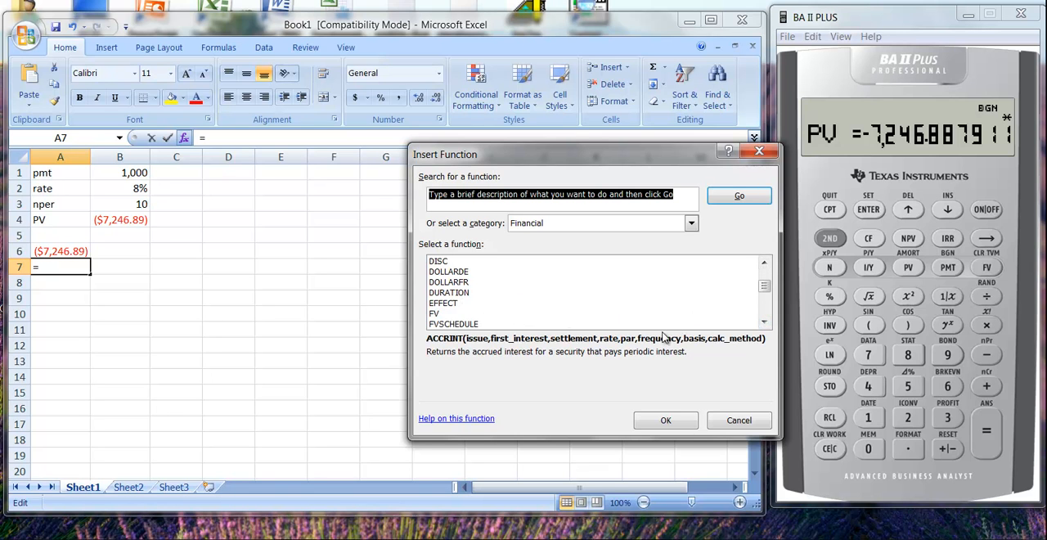
pyautogui.click(763, 324)
pyautogui.click(763, 324)
pyautogui.click(764, 324)
pyautogui.click(763, 324)
pyautogui.click(763, 324)
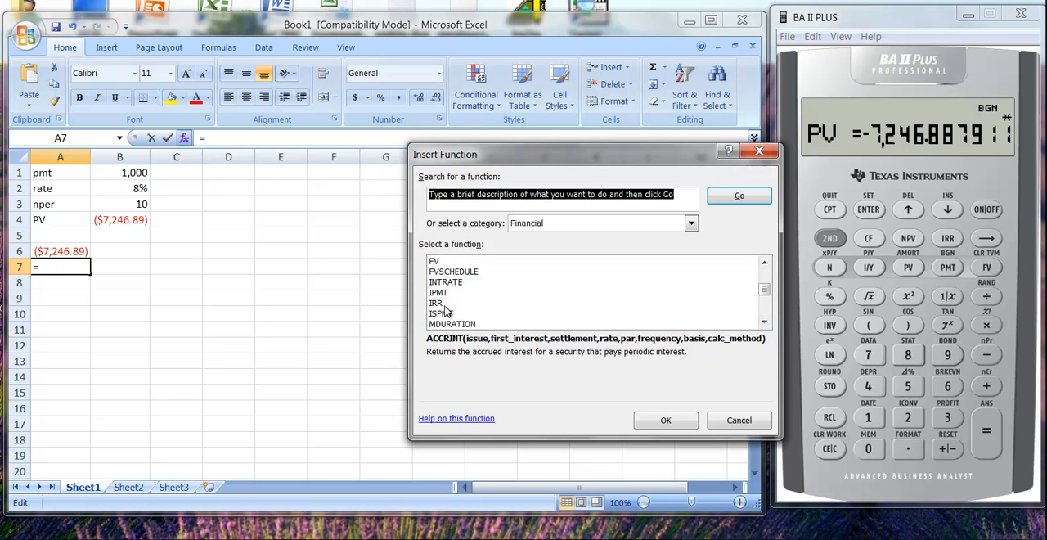
pyautogui.click(763, 324)
pyautogui.click(763, 324)
pyautogui.click(763, 324)
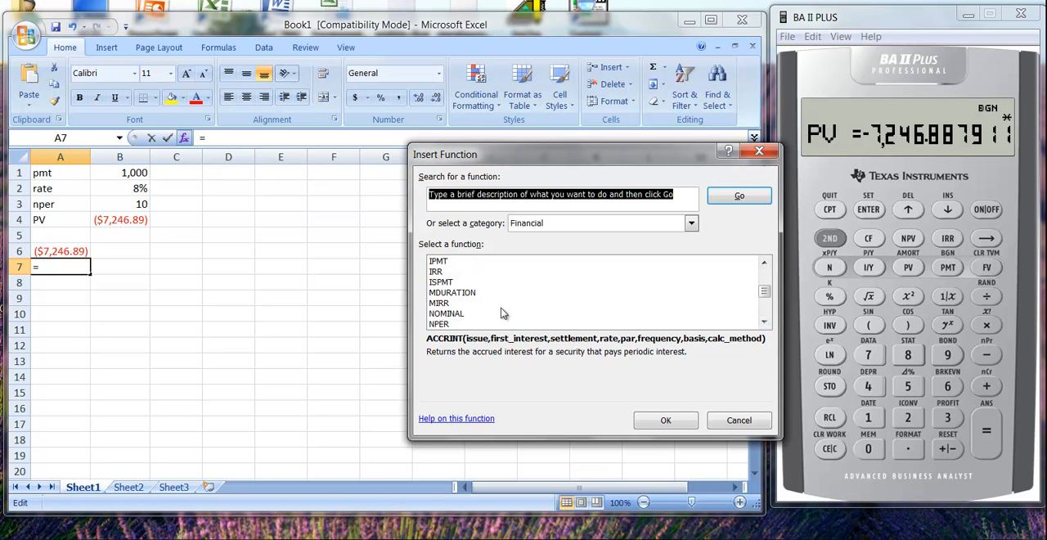
pyautogui.click(763, 322)
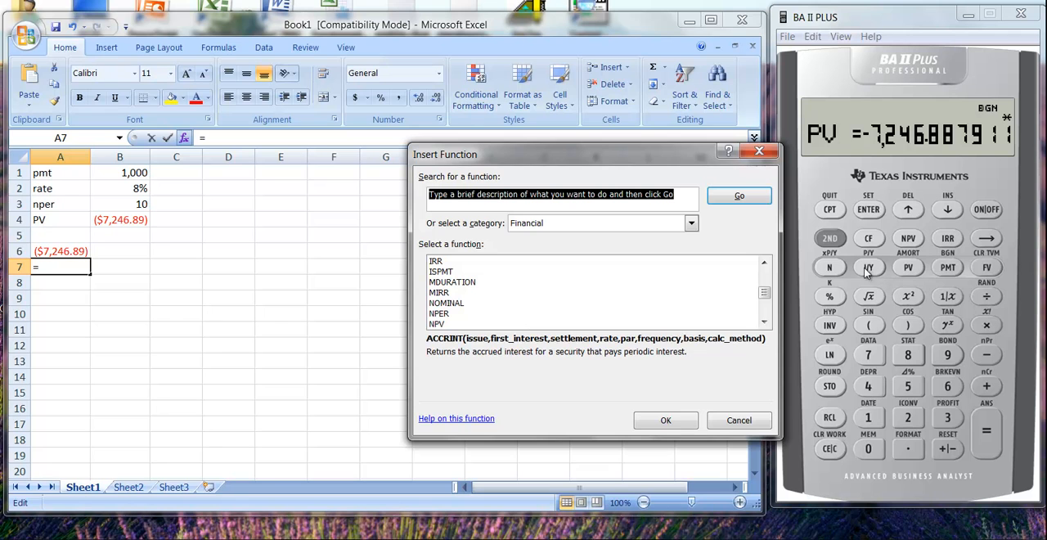
pyautogui.click(764, 322)
pyautogui.click(764, 322)
pyautogui.click(764, 322)
pyautogui.click(764, 323)
pyautogui.click(764, 322)
pyautogui.click(764, 322)
pyautogui.click(764, 323)
pyautogui.click(764, 322)
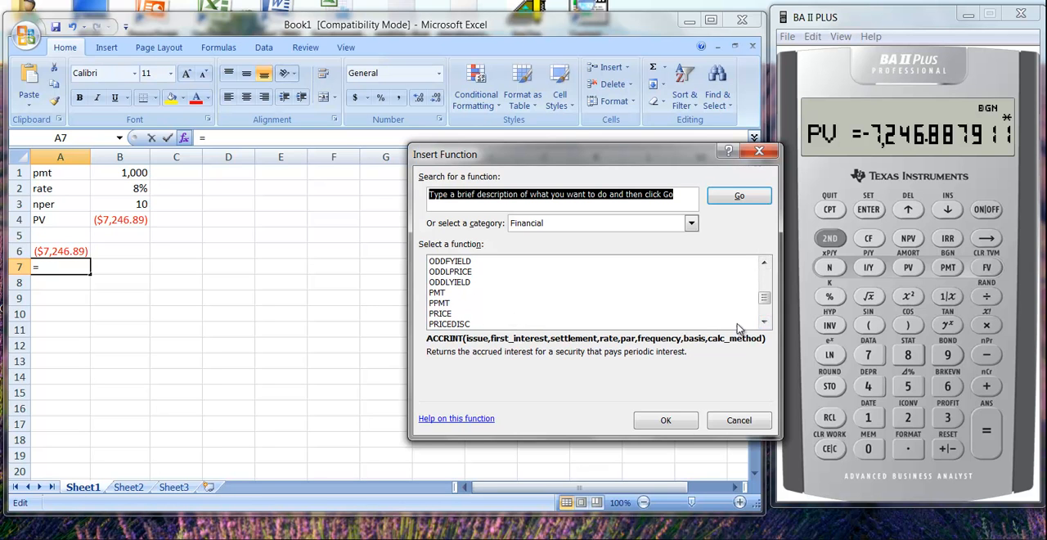
pyautogui.click(764, 323)
pyautogui.click(764, 322)
pyautogui.click(764, 323)
pyautogui.click(764, 322)
pyautogui.click(764, 322)
pyautogui.click(764, 322)
pyautogui.click(764, 322)
pyautogui.click(764, 322)
pyautogui.click(764, 322)
pyautogui.click(764, 323)
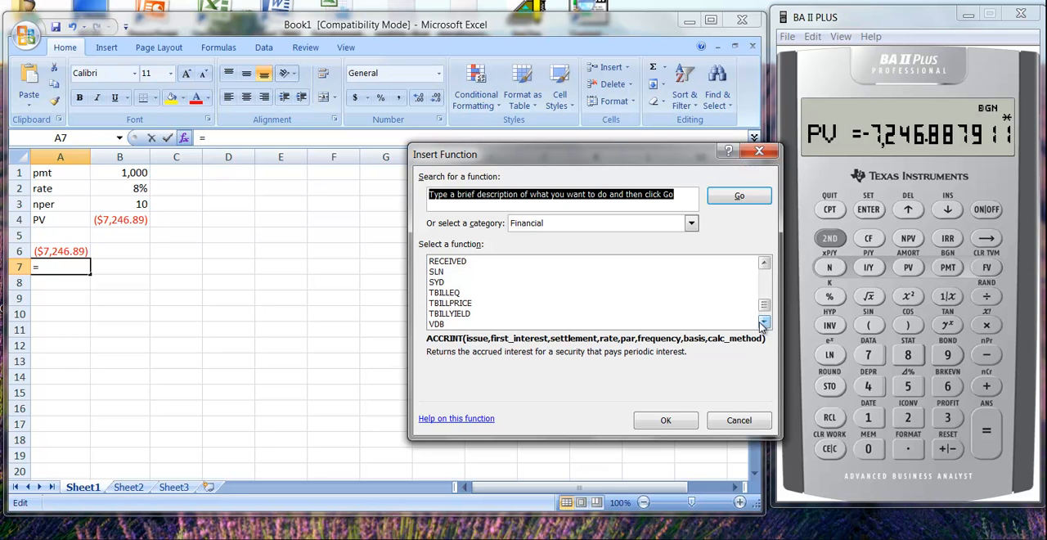
# Read the arguments and descriptions of the Financial functions TBILLYIELD and YIELD
pyautogui.click(454, 315)
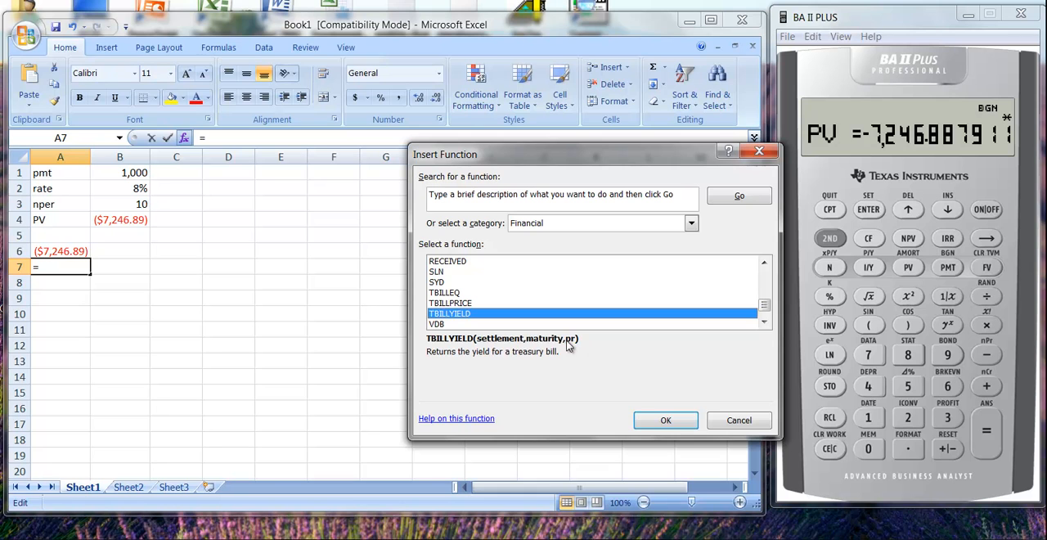
pyautogui.click(765, 323)
pyautogui.click(765, 323)
pyautogui.click(765, 322)
pyautogui.click(765, 323)
pyautogui.click(764, 323)
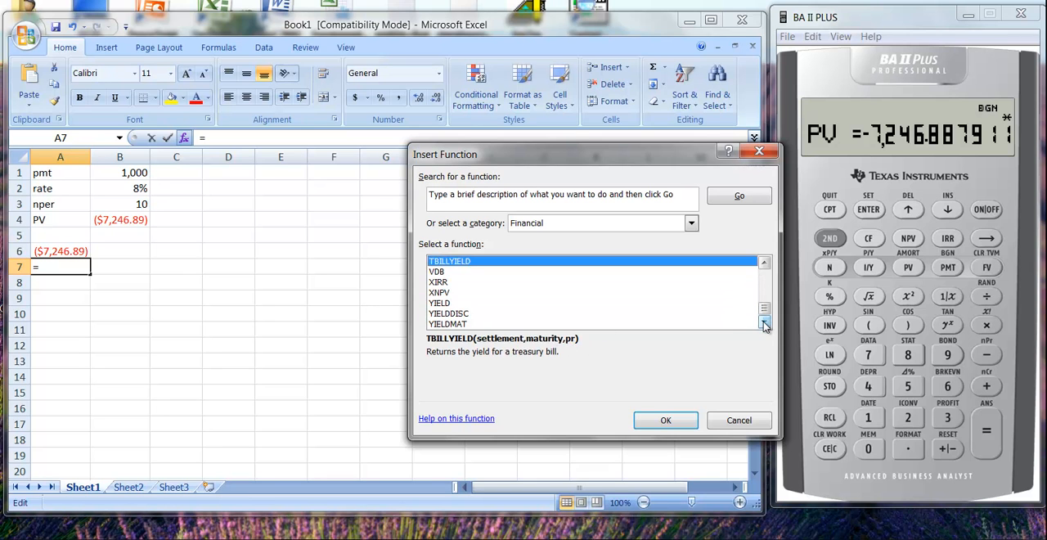
pyautogui.click(439, 304)
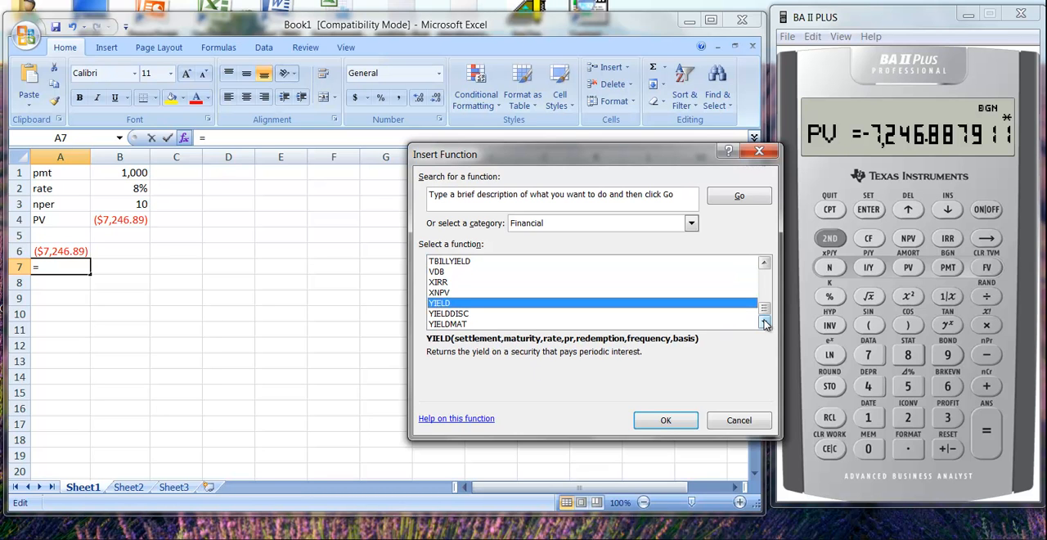
pyautogui.moveTo(764, 309); pyautogui.dragTo(769, 280)
# Look through the Statistical category and read the descriptions of the NORMSDIST and NORMDIST functions
pyautogui.click(691, 224)
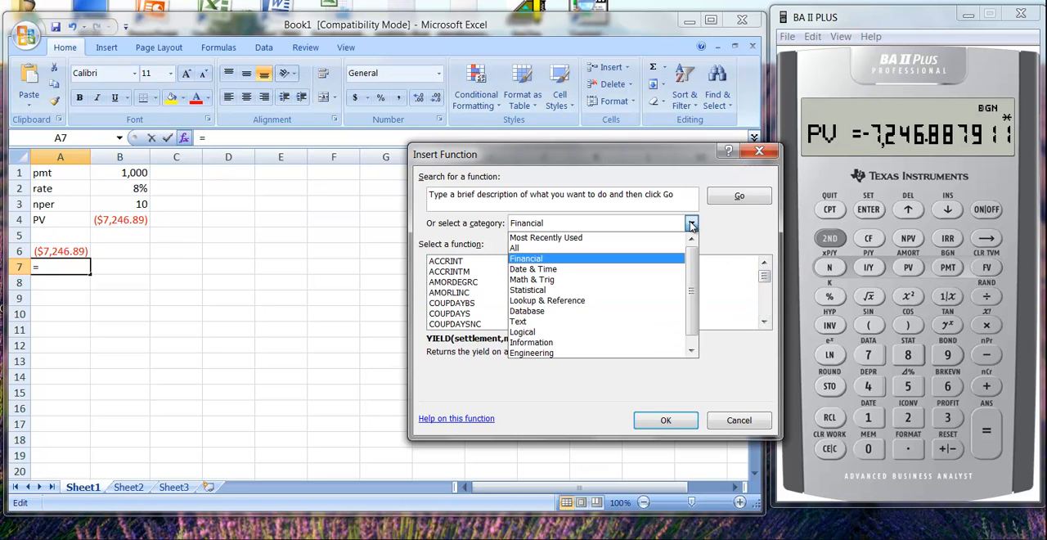
pyautogui.click(532, 291)
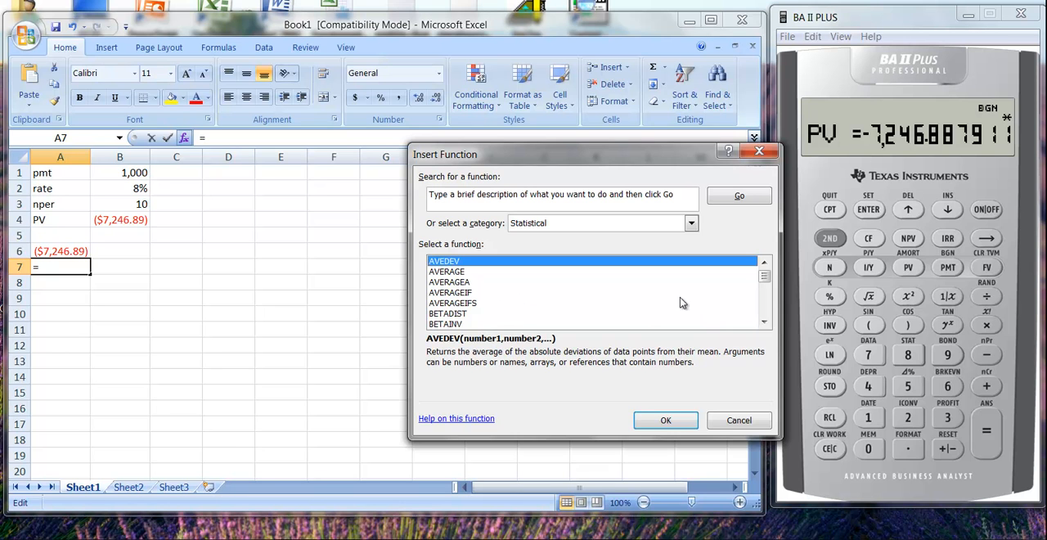
pyautogui.moveTo(764, 277); pyautogui.dragTo(766, 304)
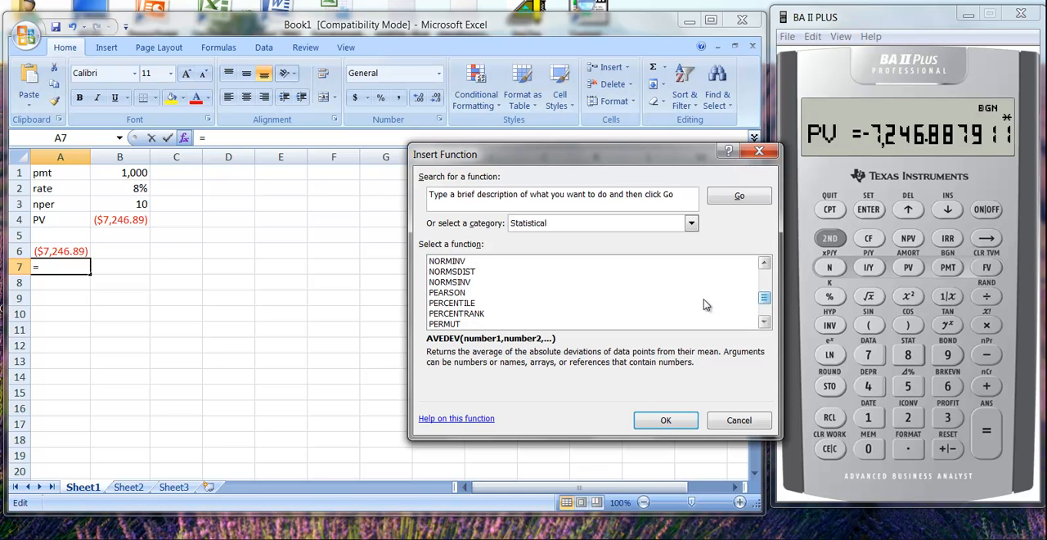
pyautogui.click(463, 272)
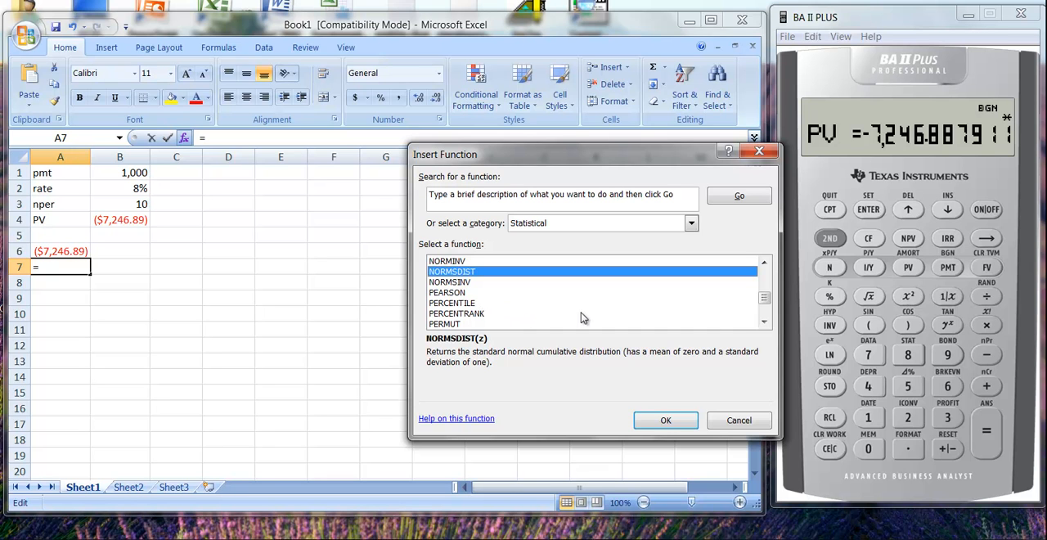
pyautogui.click(764, 323)
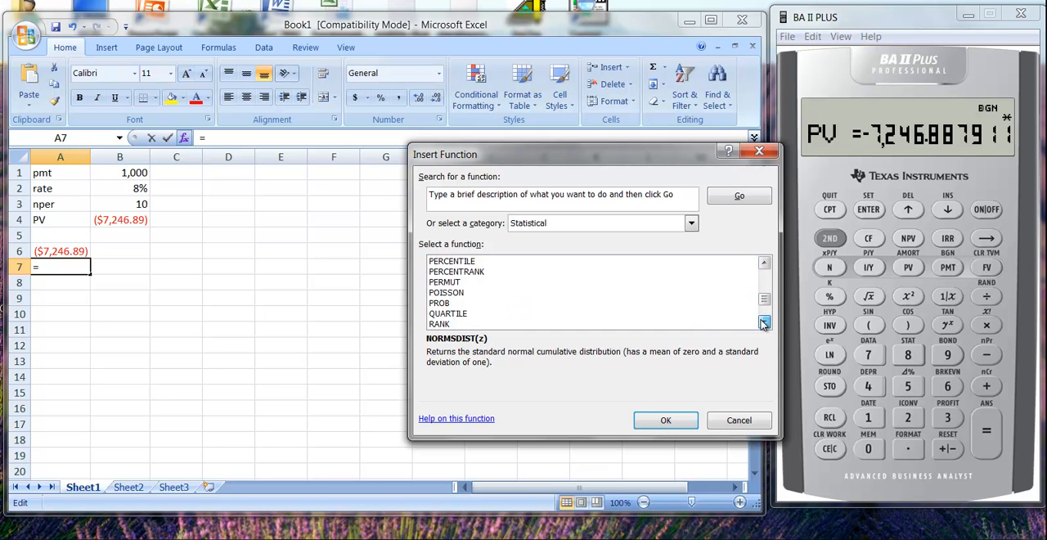
pyautogui.click(764, 324)
pyautogui.click(764, 323)
pyautogui.click(764, 323)
pyautogui.click(764, 324)
pyautogui.click(765, 324)
pyautogui.moveTo(763, 308); pyautogui.dragTo(764, 302)
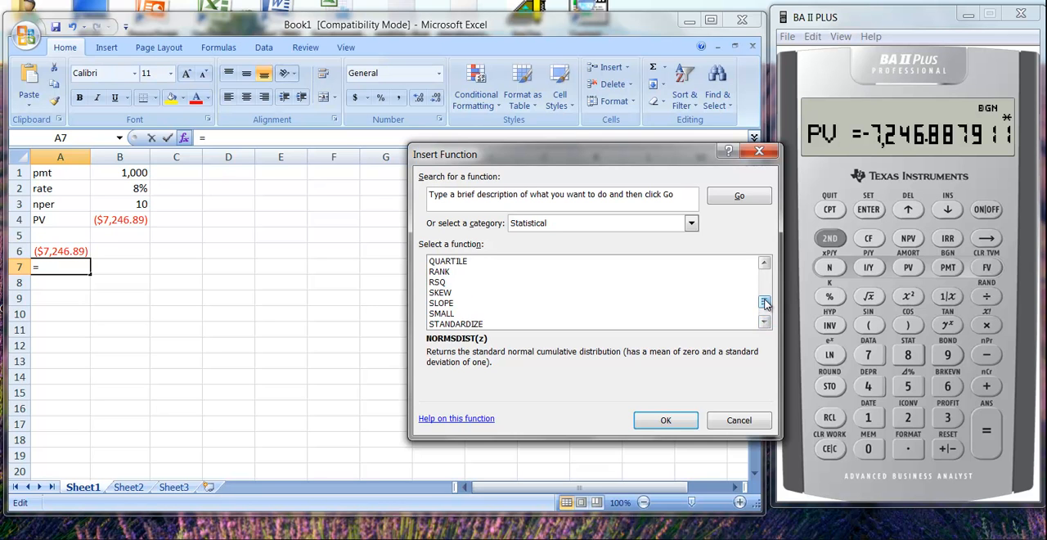
pyautogui.click(764, 261)
pyautogui.click(764, 262)
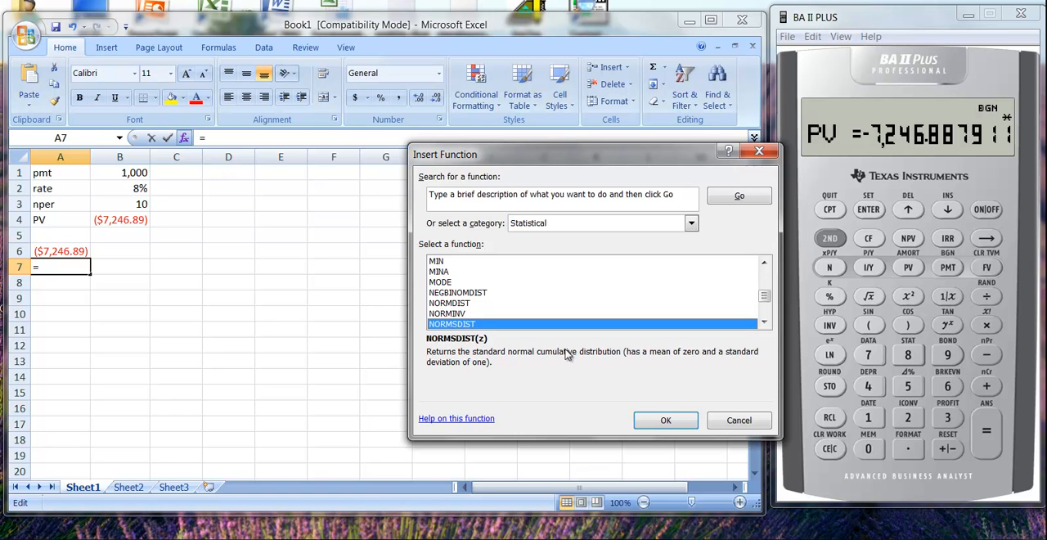
pyautogui.click(458, 303)
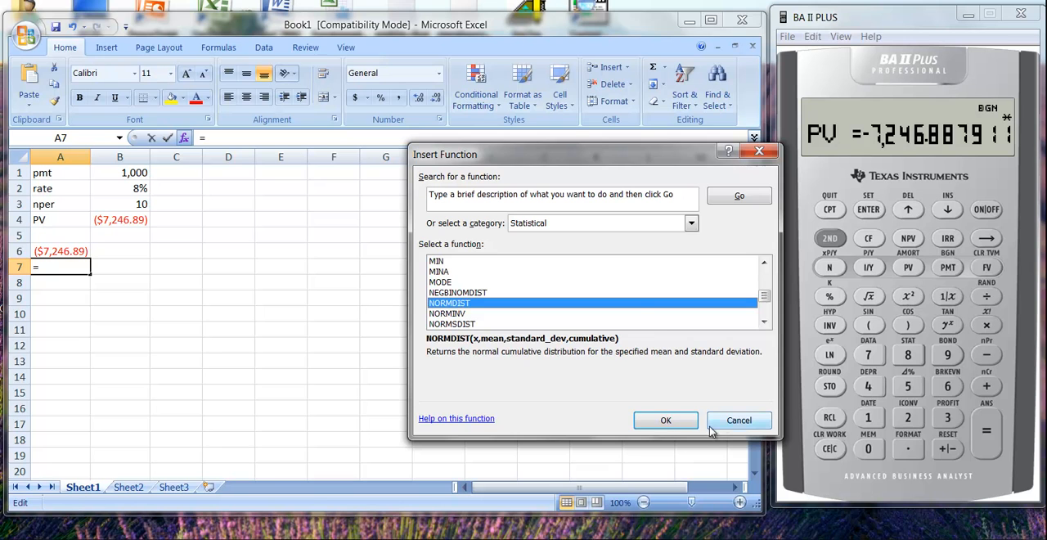
# Look through the Math & Trig function category down to the end of its list
pyautogui.click(692, 224)
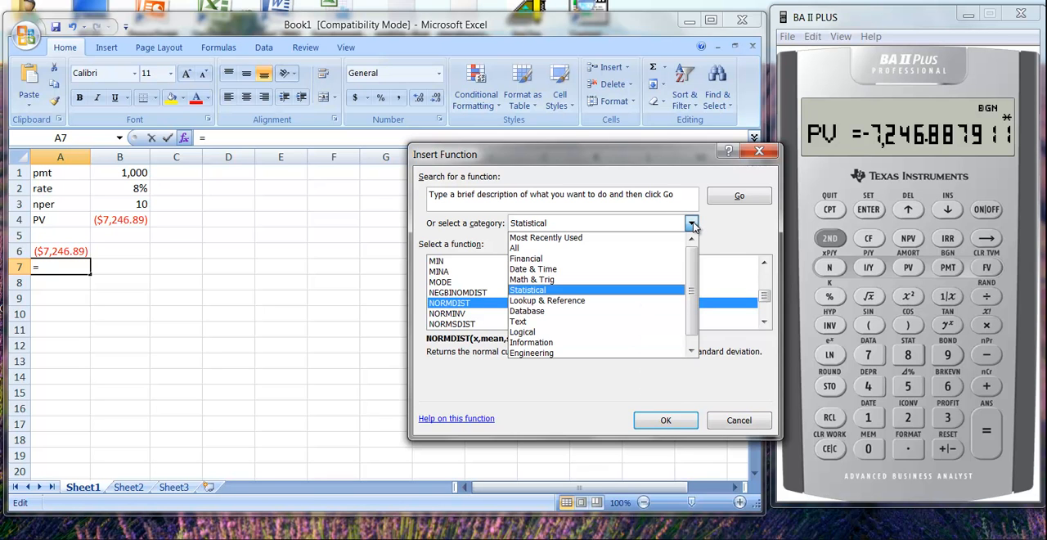
pyautogui.click(528, 280)
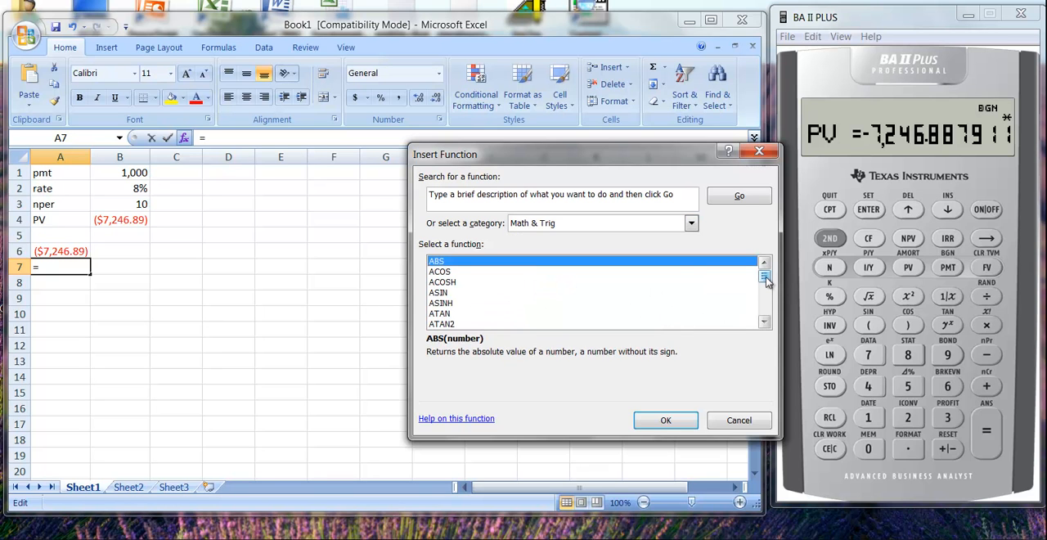
pyautogui.moveTo(767, 281); pyautogui.dragTo(766, 315)
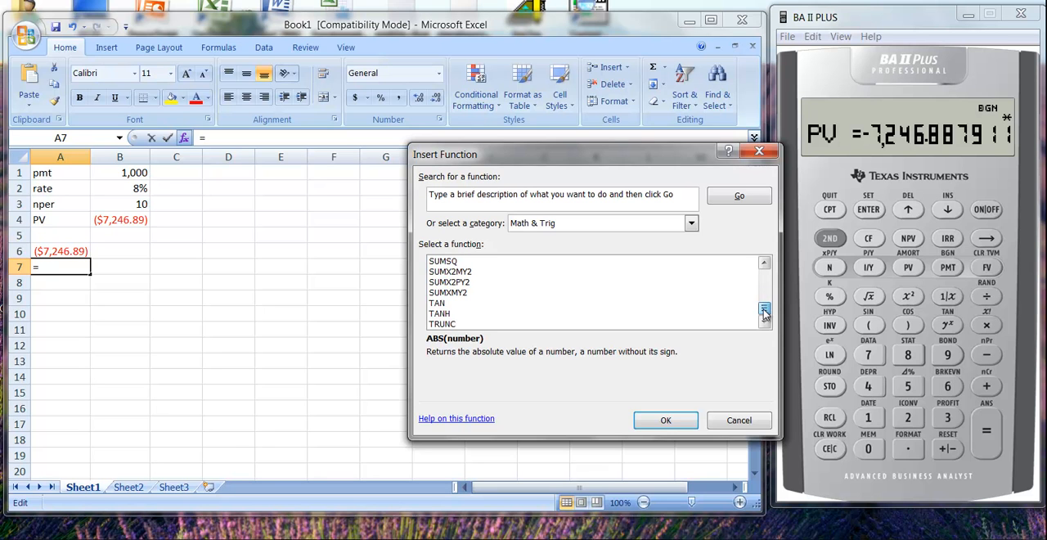
# Review the Logical function category, reading the descriptions of IF, IFERROR, TRUE, FALSE and AND
pyautogui.click(690, 225)
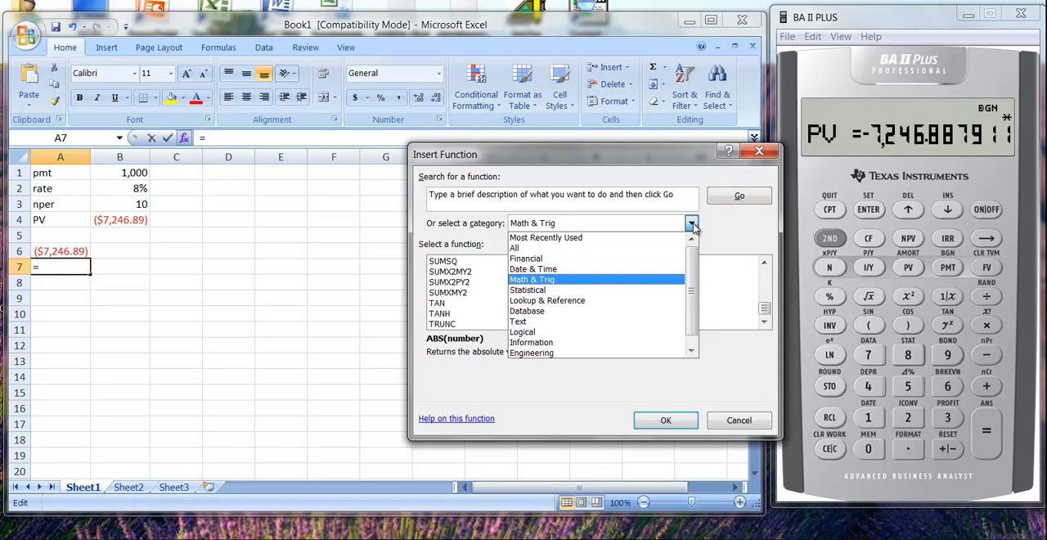
pyautogui.click(530, 333)
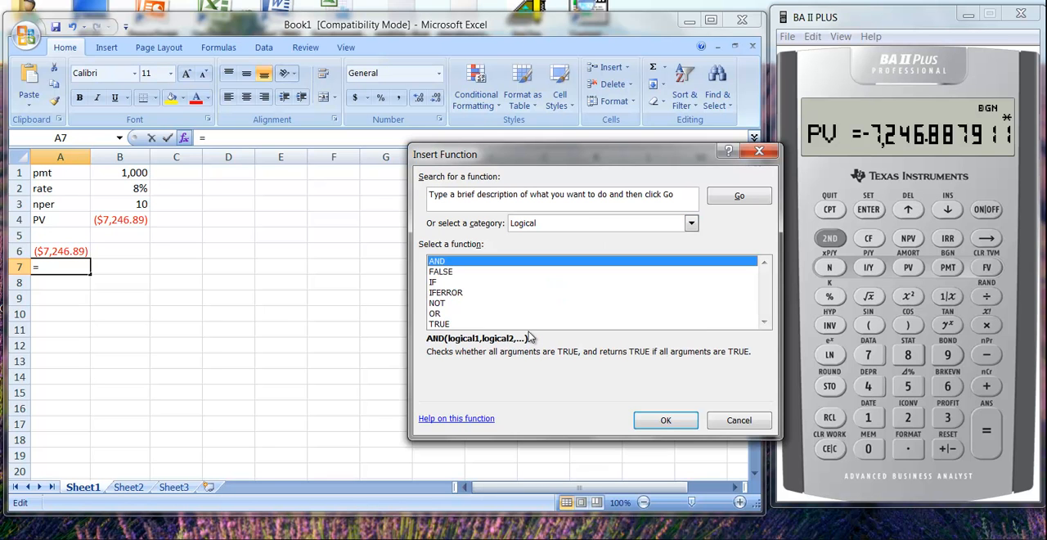
pyautogui.click(434, 282)
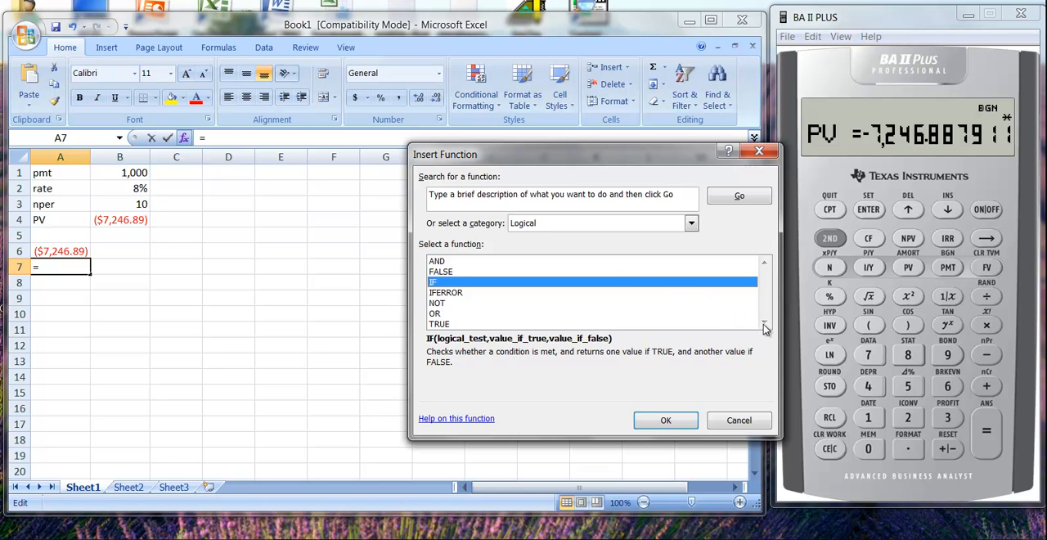
pyautogui.click(455, 292)
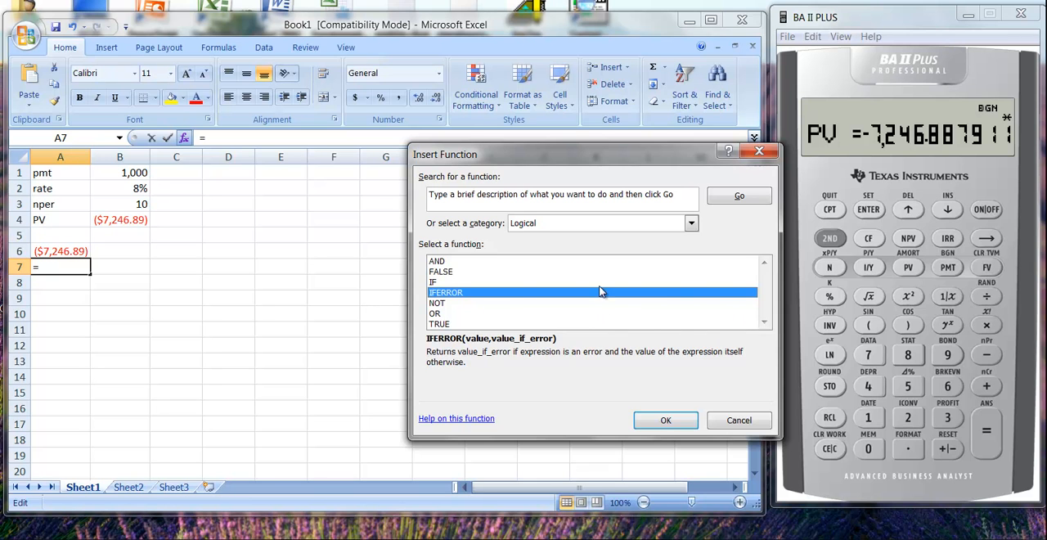
pyautogui.click(439, 325)
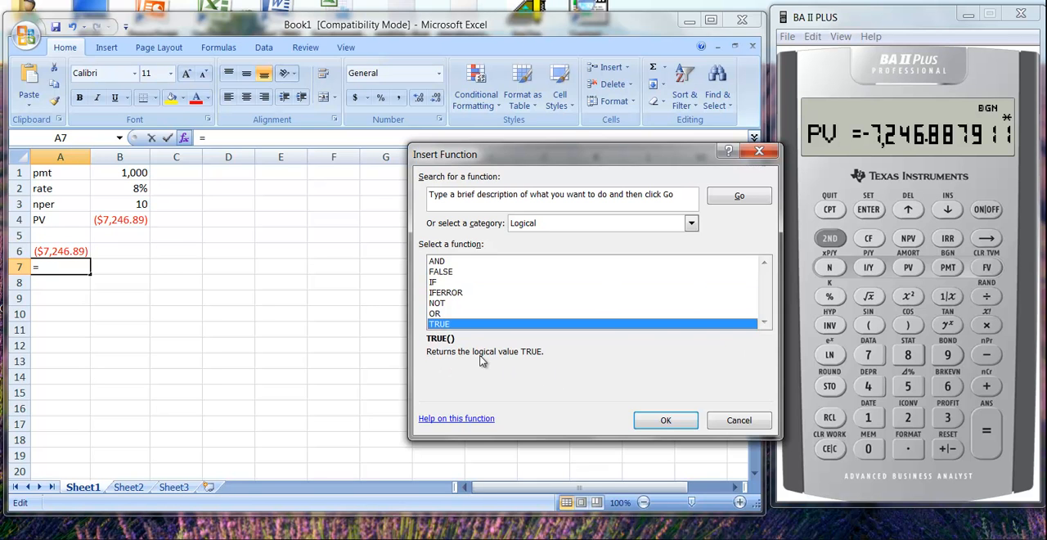
pyautogui.click(441, 273)
pyautogui.click(438, 261)
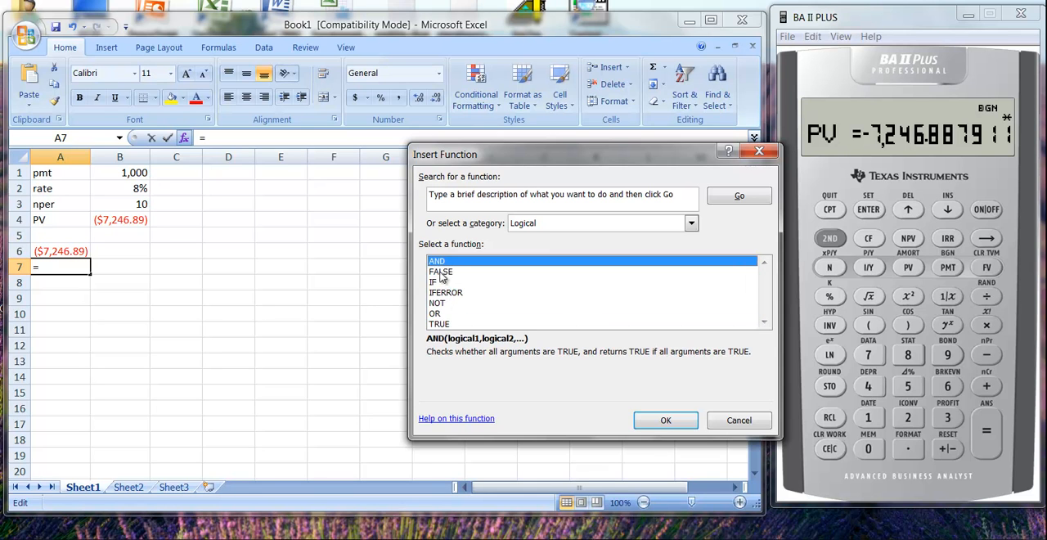
# Review DATEVALUE and DAYS360 in the Date & Time category and close the dialog without inserting a function
pyautogui.click(691, 223)
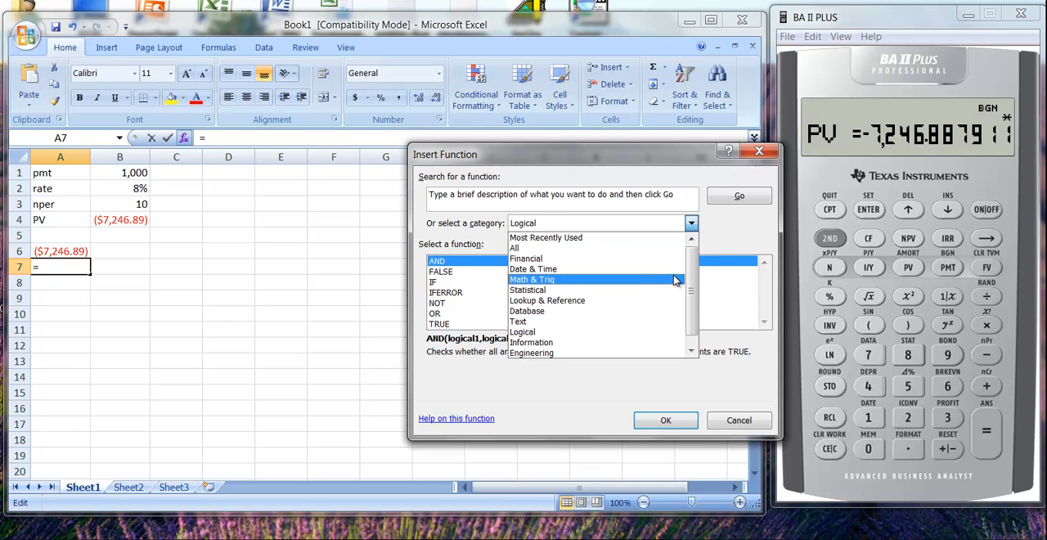
pyautogui.click(531, 268)
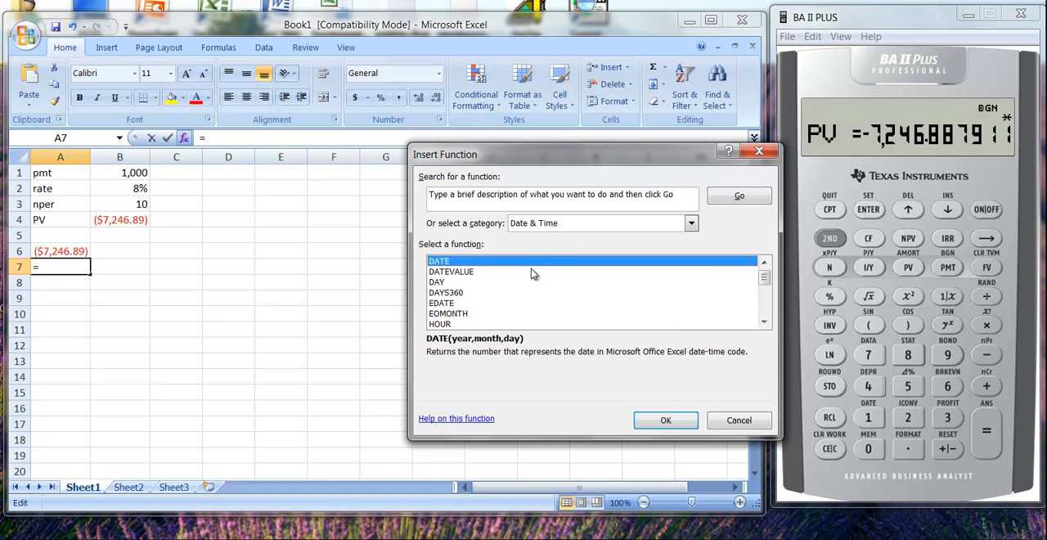
pyautogui.click(454, 274)
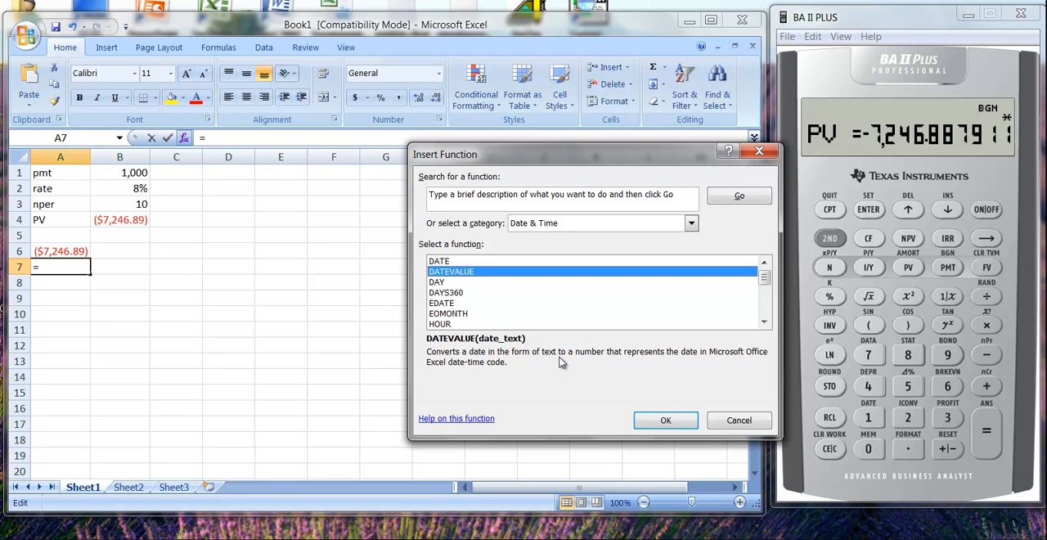
pyautogui.click(456, 296)
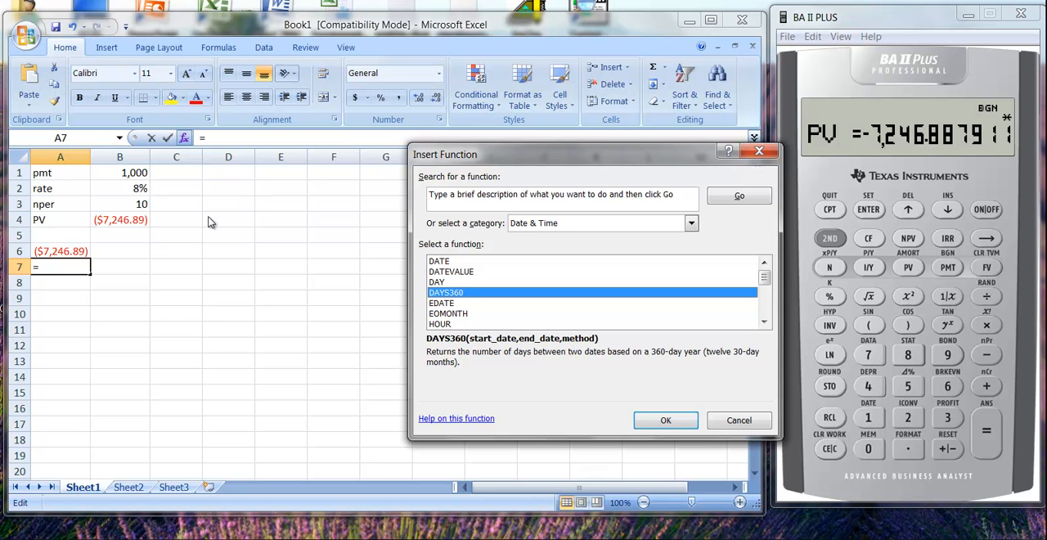
pyautogui.click(740, 420)
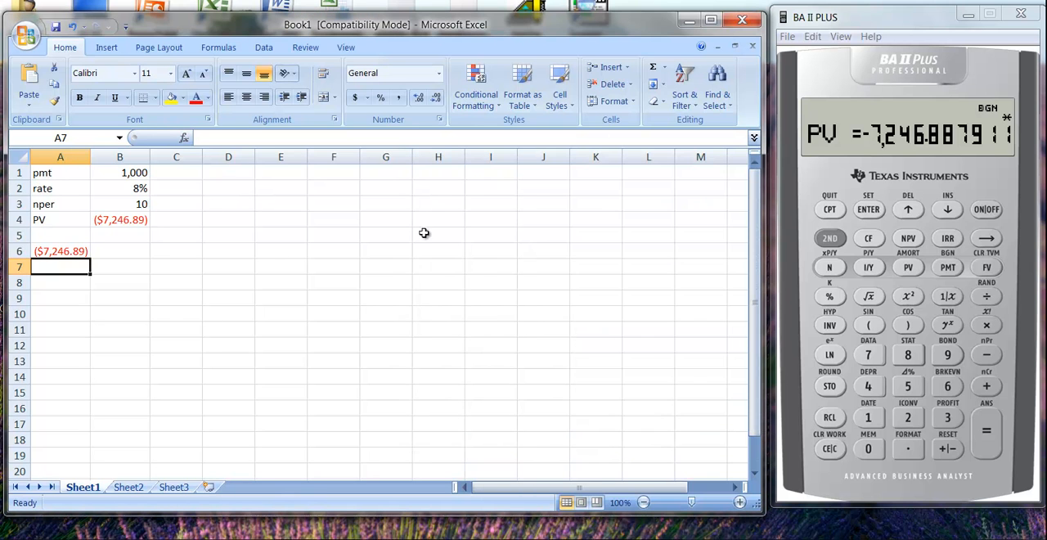